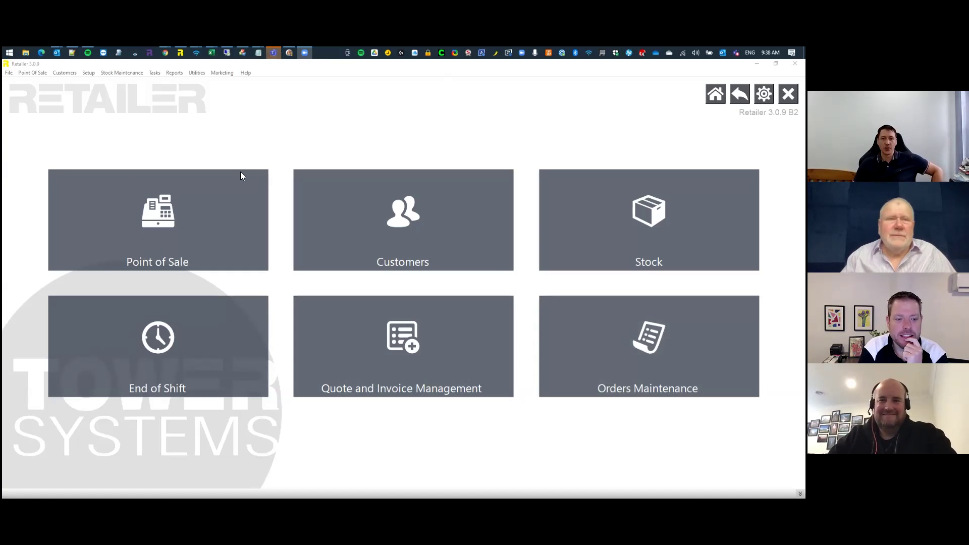
# Open Quote and Invoice Management and start a new quote.
pyautogui.click(408, 371)
pyautogui.click(395, 360)
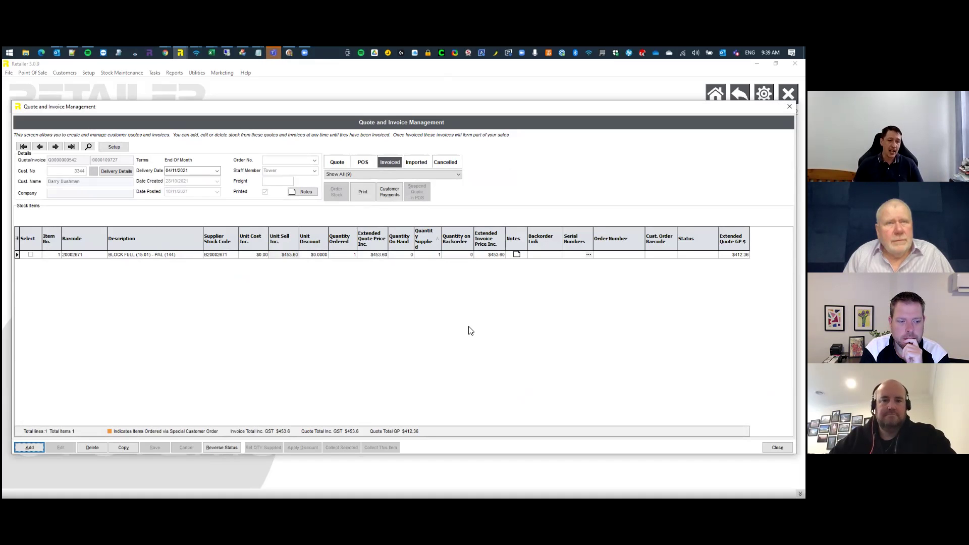
pyautogui.click(31, 447)
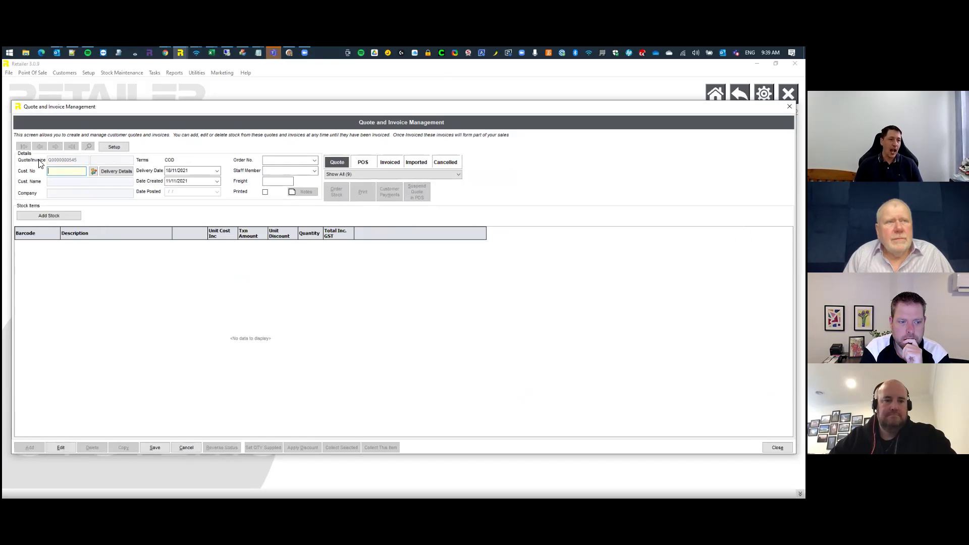
# Look up the customer list and assign the fourth listed customer to the new quote.
pyautogui.doubleClick(64, 174)
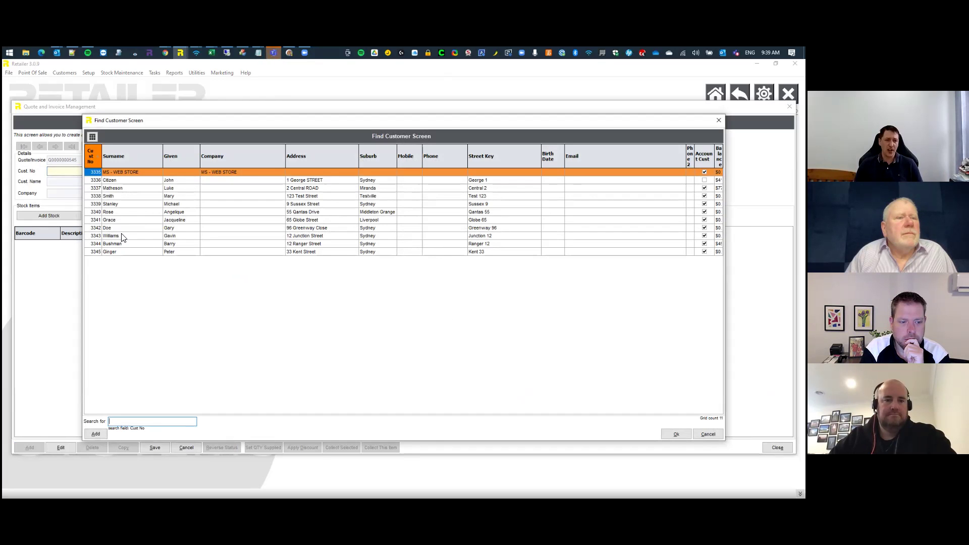
pyautogui.click(131, 200)
pyautogui.doubleClick(131, 200)
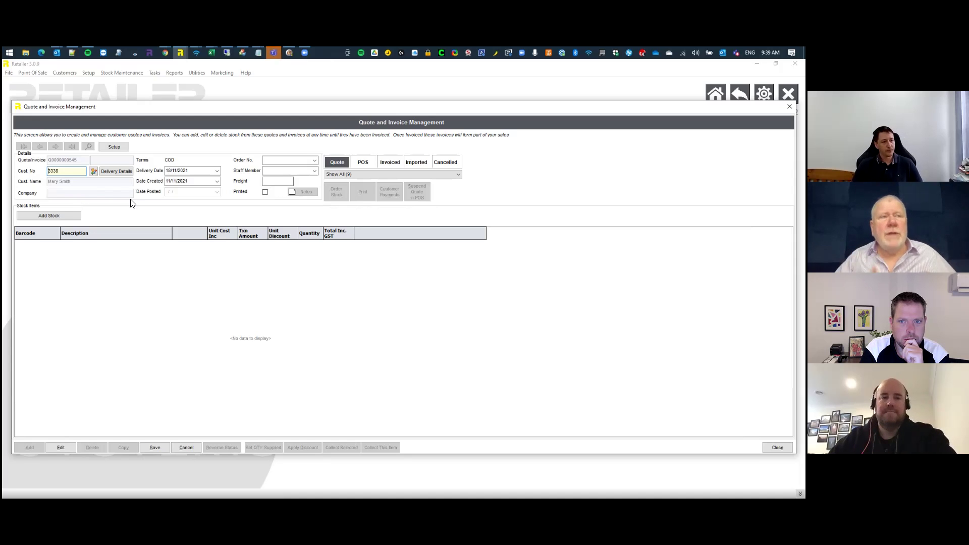
# Clear the quote's customer number and select the second customer in the customer list instead.
pyautogui.press('Delete')
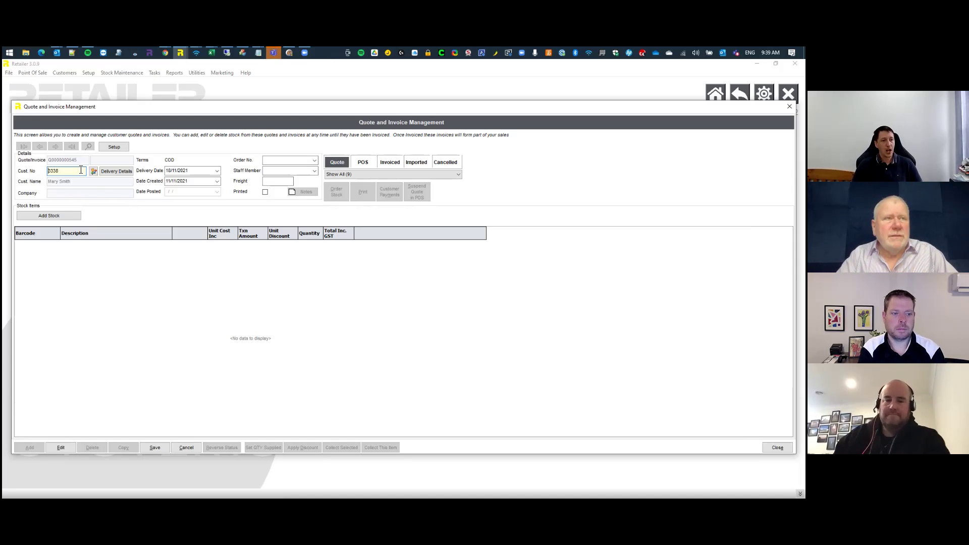
pyautogui.press('Delete')
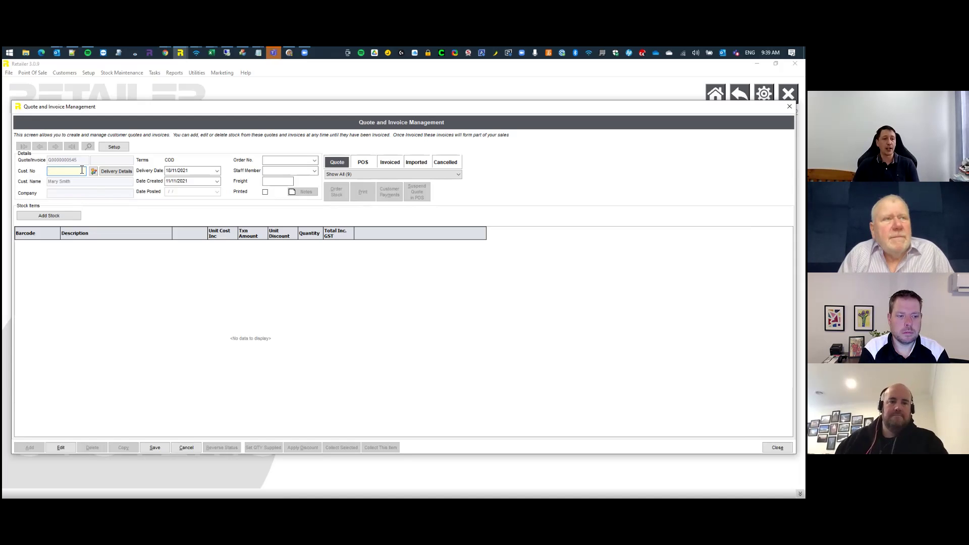
pyautogui.press('Return')
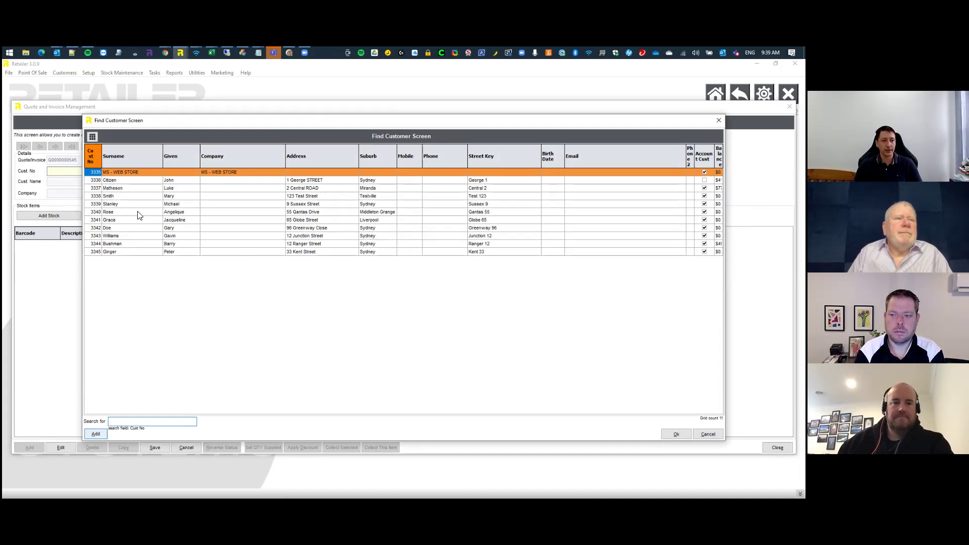
pyautogui.doubleClick(149, 181)
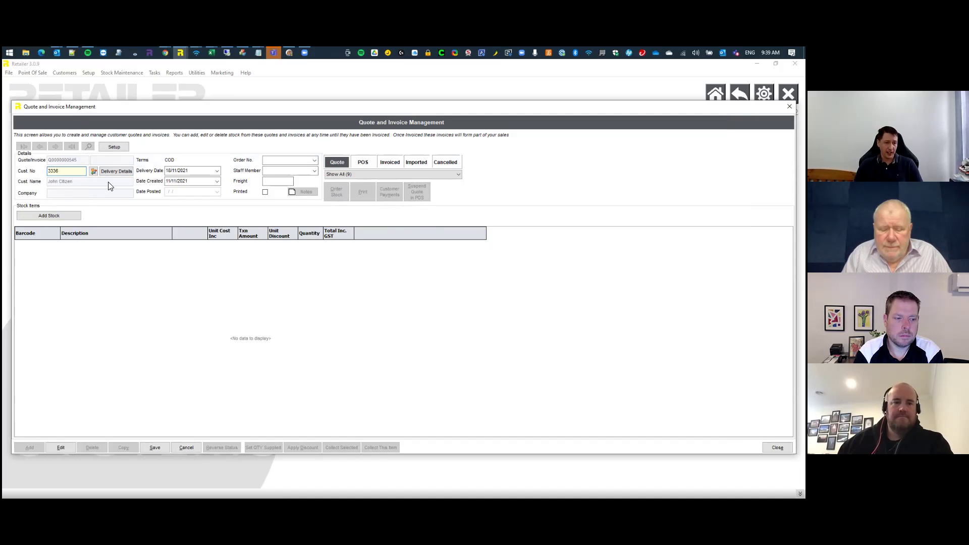
# View the blank new-address form without adding an address, and save the quote's delivery details with the Default Customer Address.
pyautogui.click(123, 171)
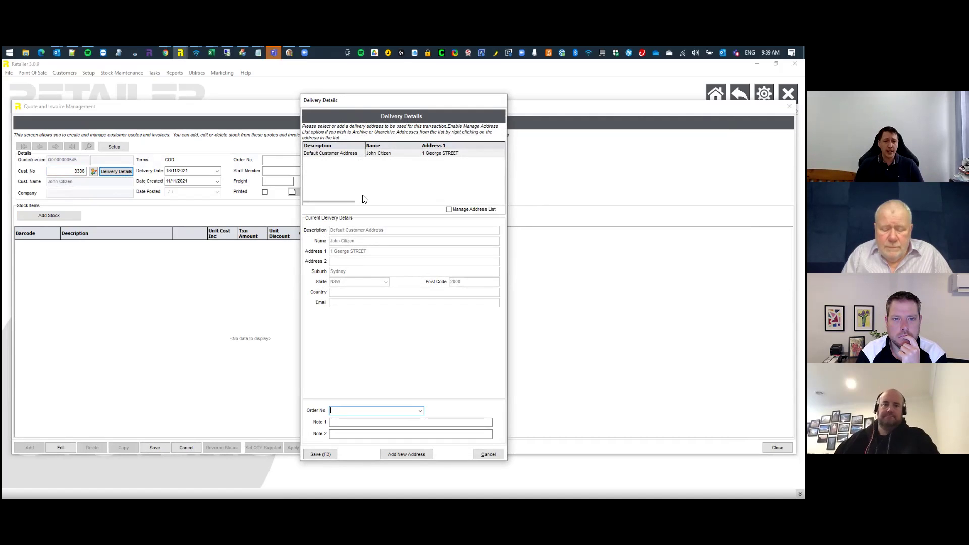
pyautogui.click(409, 454)
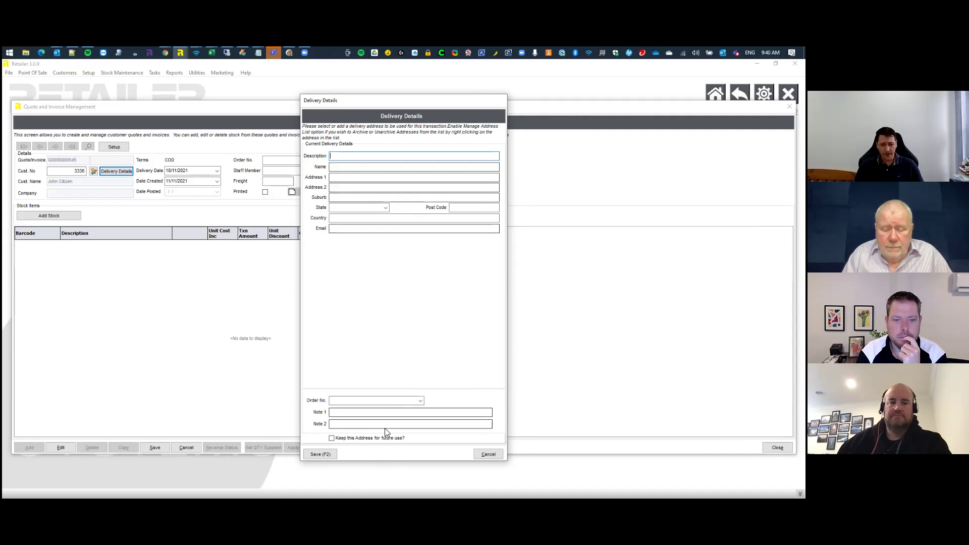
pyautogui.click(382, 400)
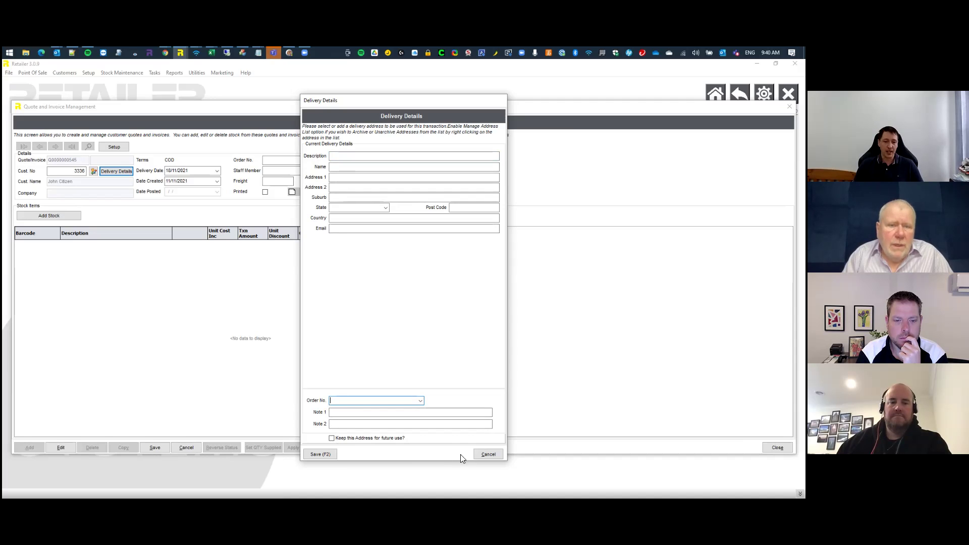
pyautogui.click(488, 455)
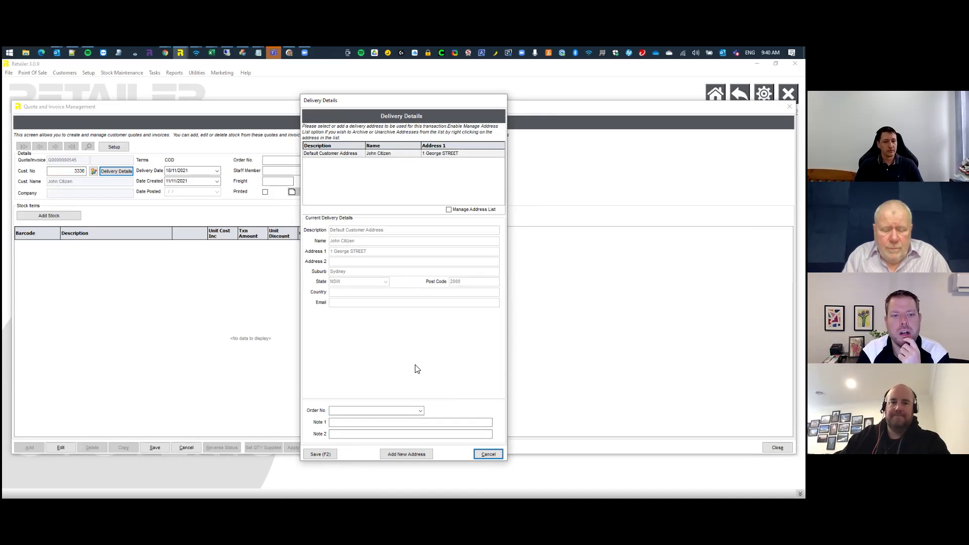
pyautogui.click(324, 452)
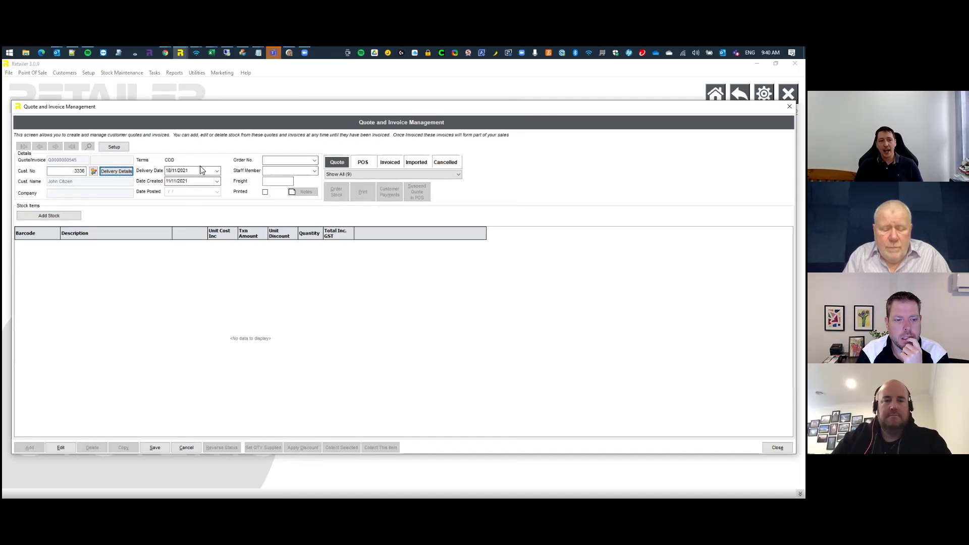
# Set the staff member to Tower and add one ABLEFLEX STICKYBACK 100MMX25M to the quote with the Fixed Price option.
pyautogui.click(315, 172)
pyautogui.click(277, 180)
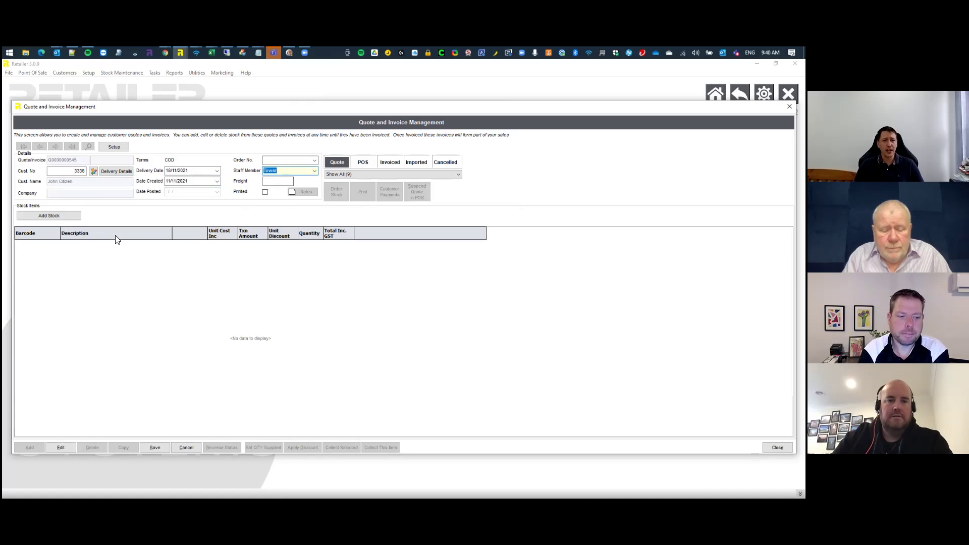
pyautogui.click(55, 216)
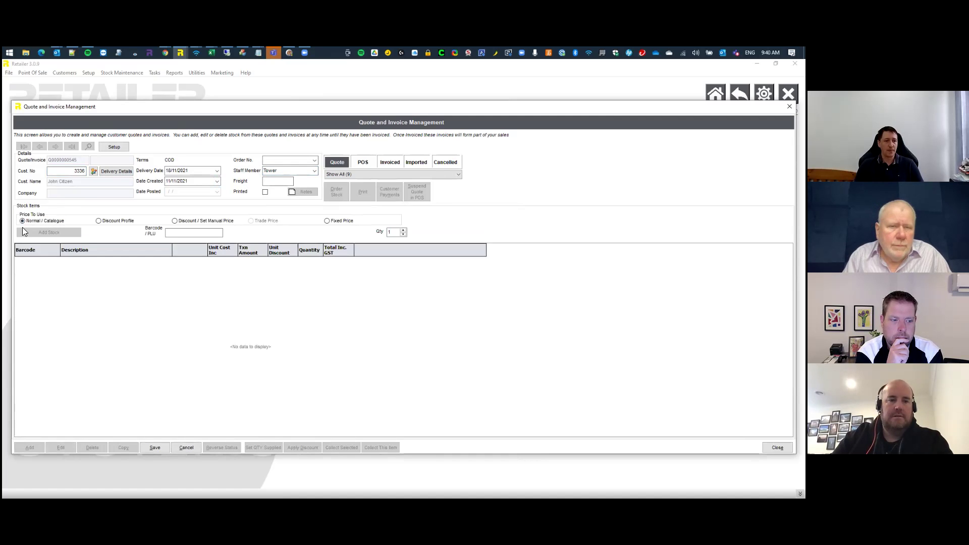
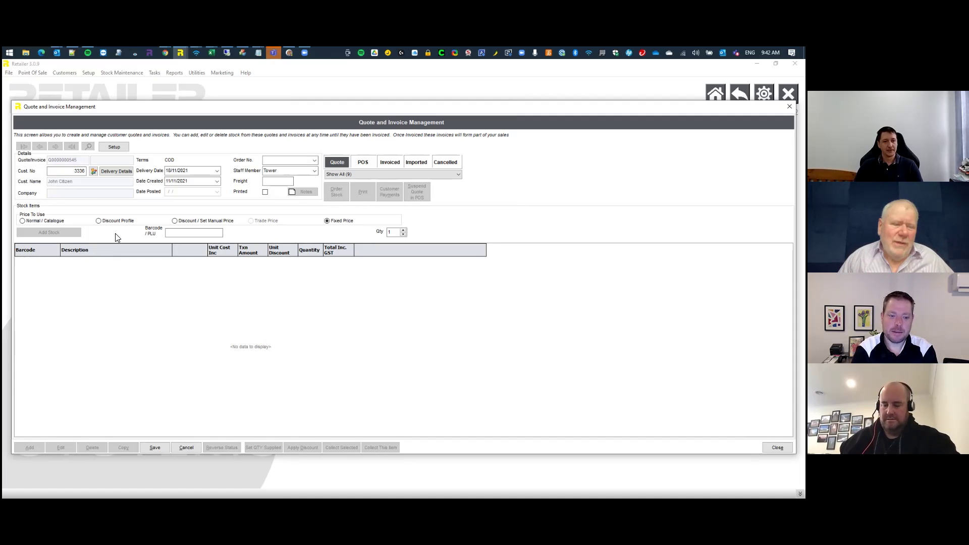
pyautogui.click(176, 233)
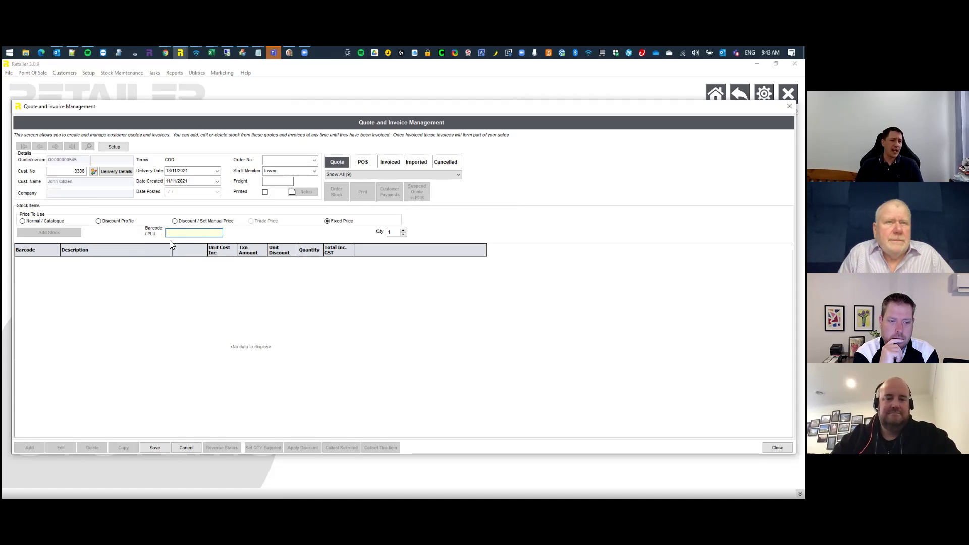
pyautogui.press('Return')
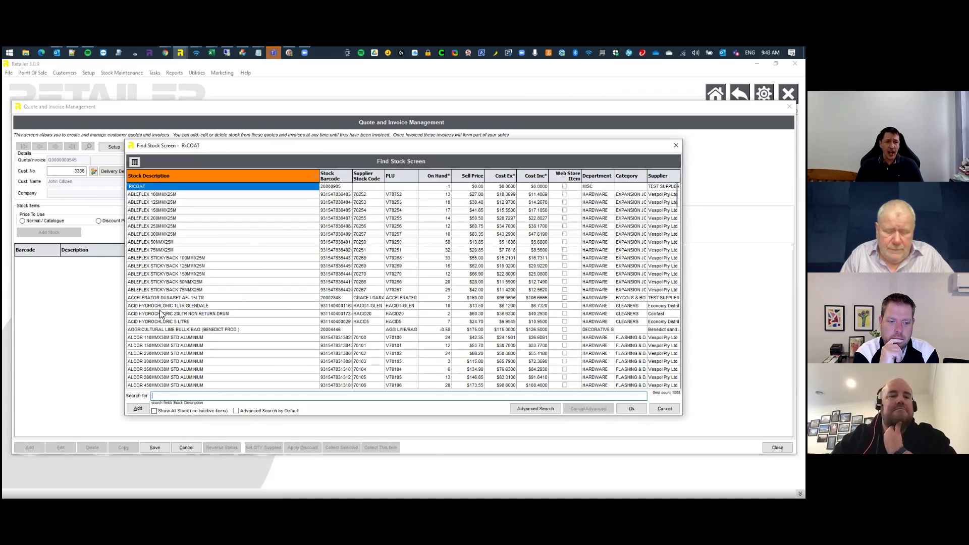
pyautogui.click(191, 258)
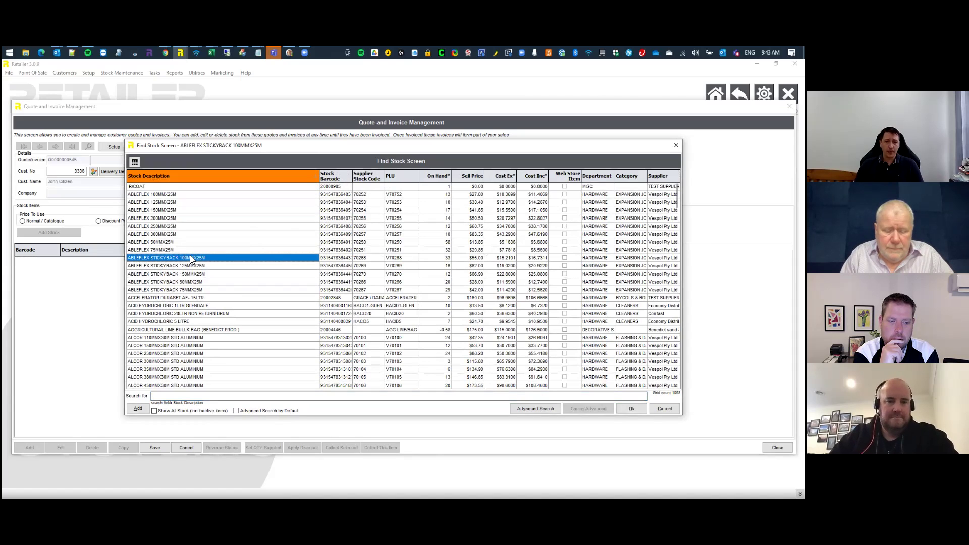
pyautogui.doubleClick(190, 257)
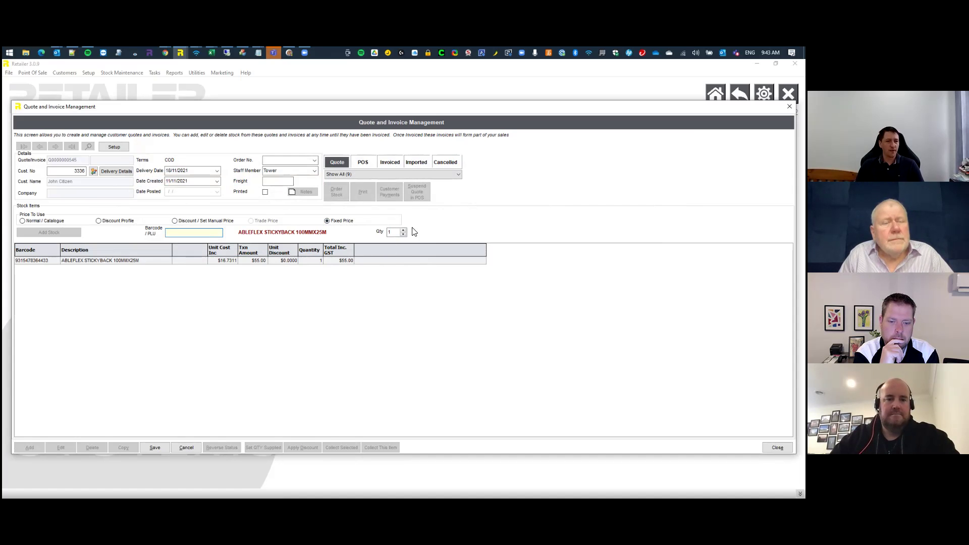
# Disable Enable Automatic Order Qty in the Quote and Invoice Management setup and save the setting.
pyautogui.click(115, 147)
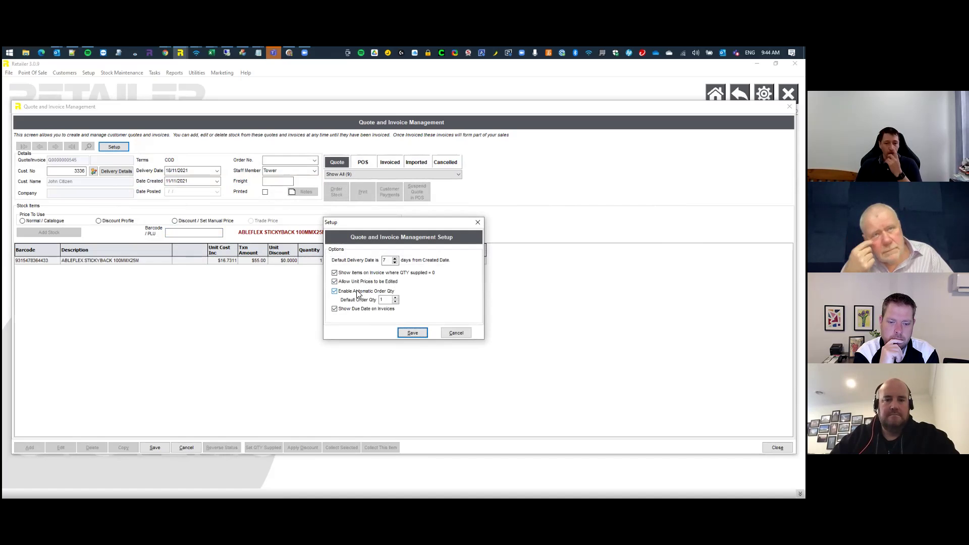
pyautogui.click(353, 293)
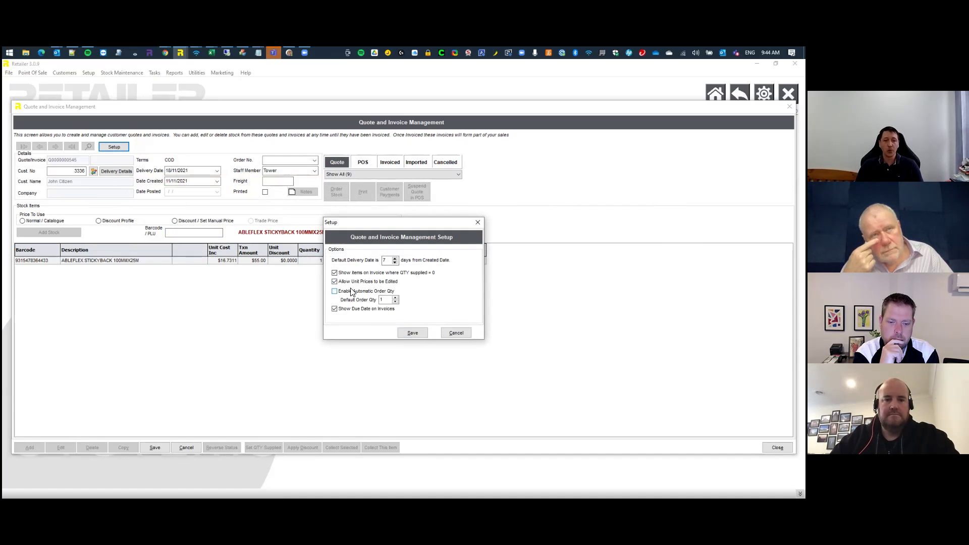
pyautogui.click(413, 333)
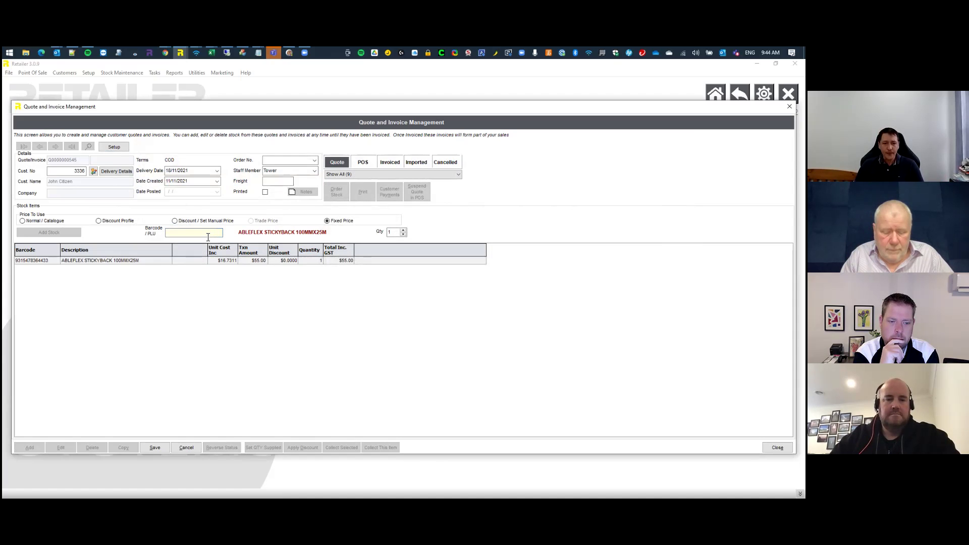
# Add one ANGLE BAR 100X75X10MMX1500MM to the quote and save the quote.
pyautogui.press('Return')
pyautogui.scroll(-4, 307, 357)
pyautogui.click(191, 347)
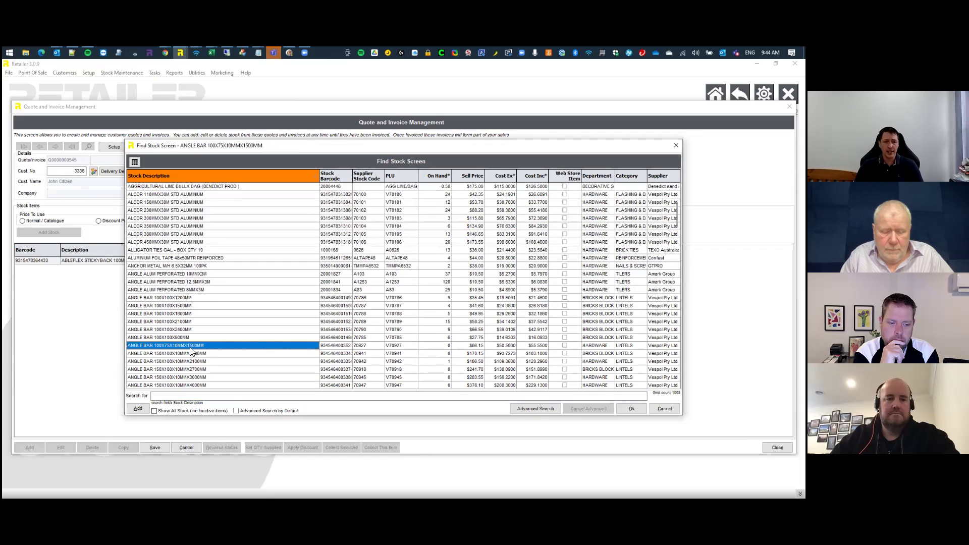
pyautogui.doubleClick(190, 348)
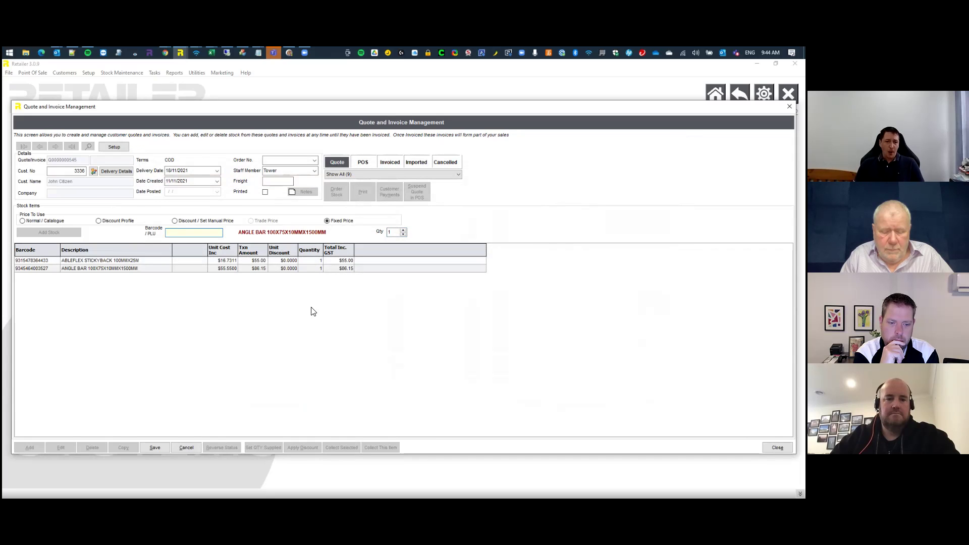
pyautogui.click(150, 448)
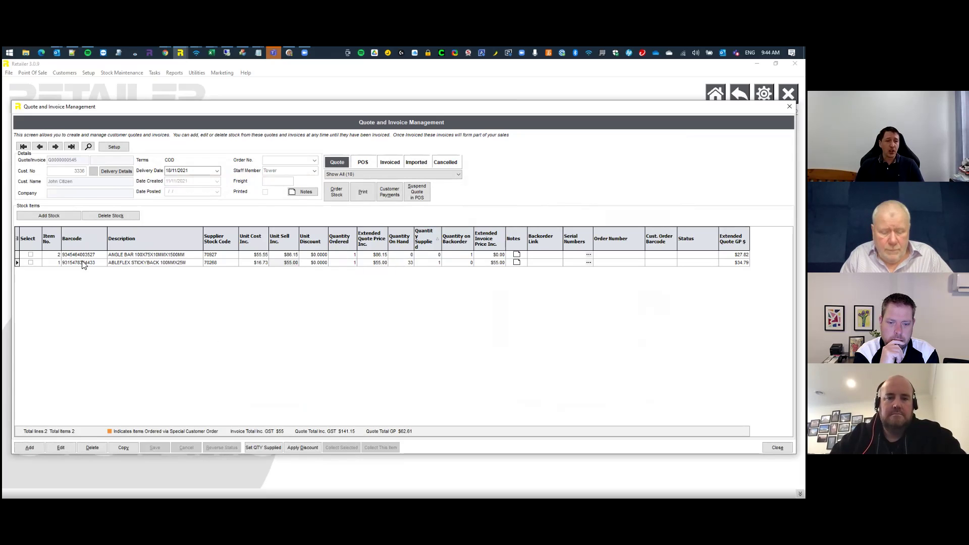
# Check the supplied quantities of both stock lines and create stock orders for the selected quote from its Qty on Backorder values.
pyautogui.click(429, 263)
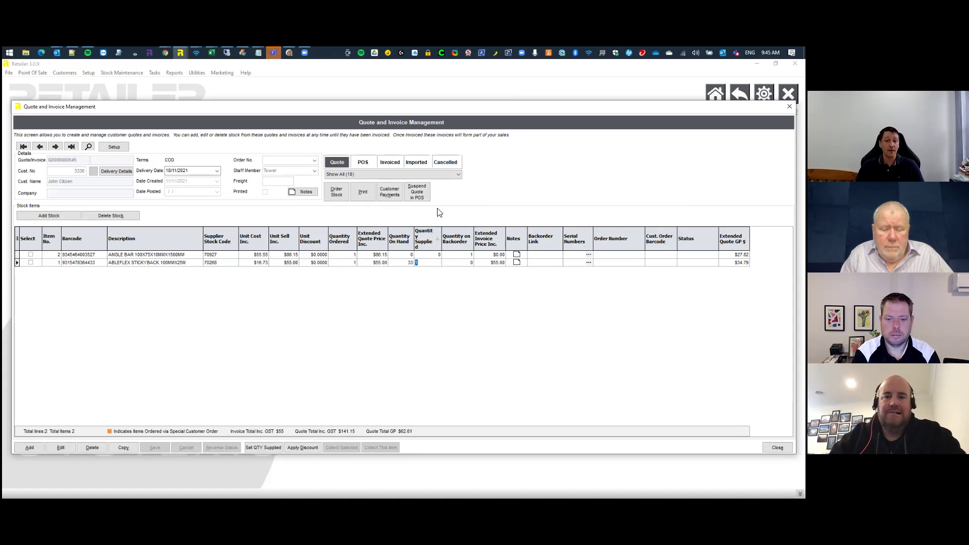
pyautogui.click(442, 257)
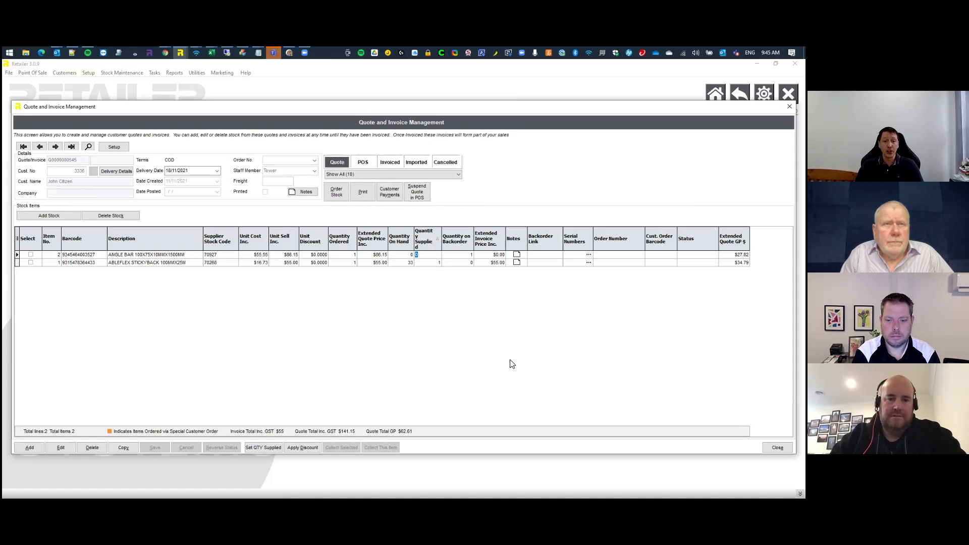
pyautogui.click(424, 263)
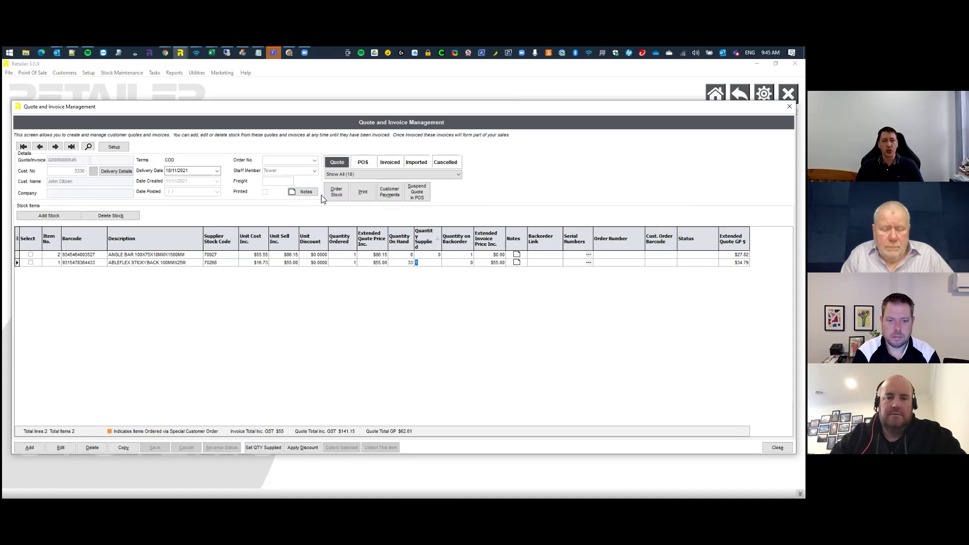
pyautogui.click(337, 193)
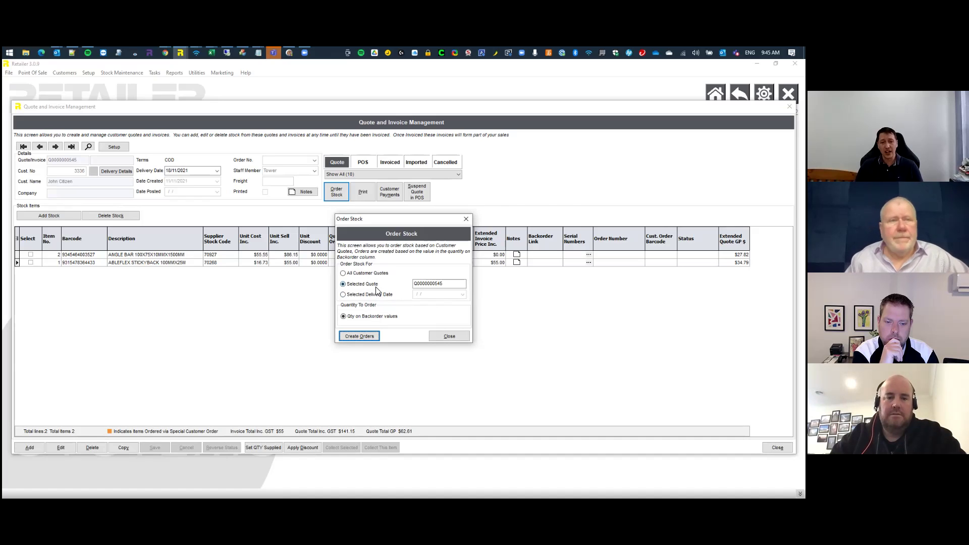
pyautogui.click(373, 338)
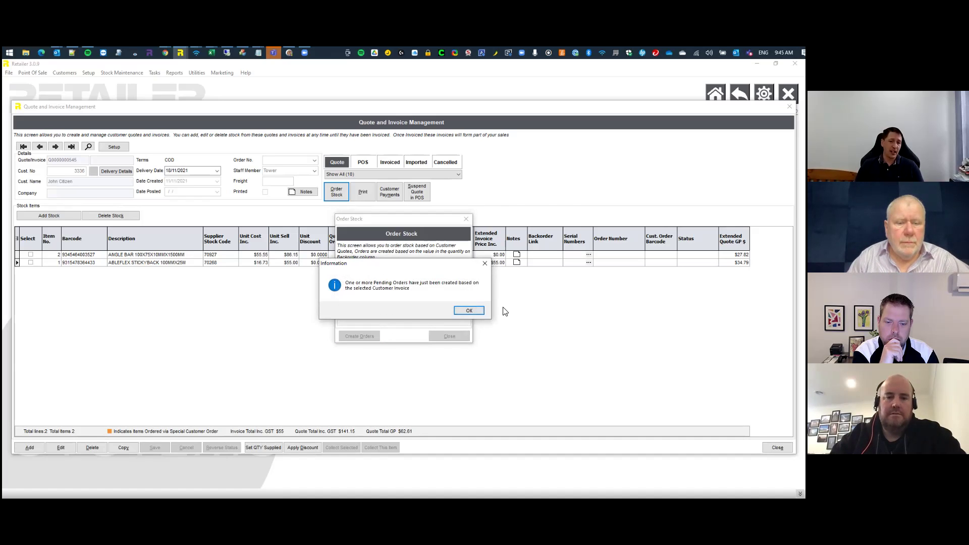
pyautogui.click(474, 309)
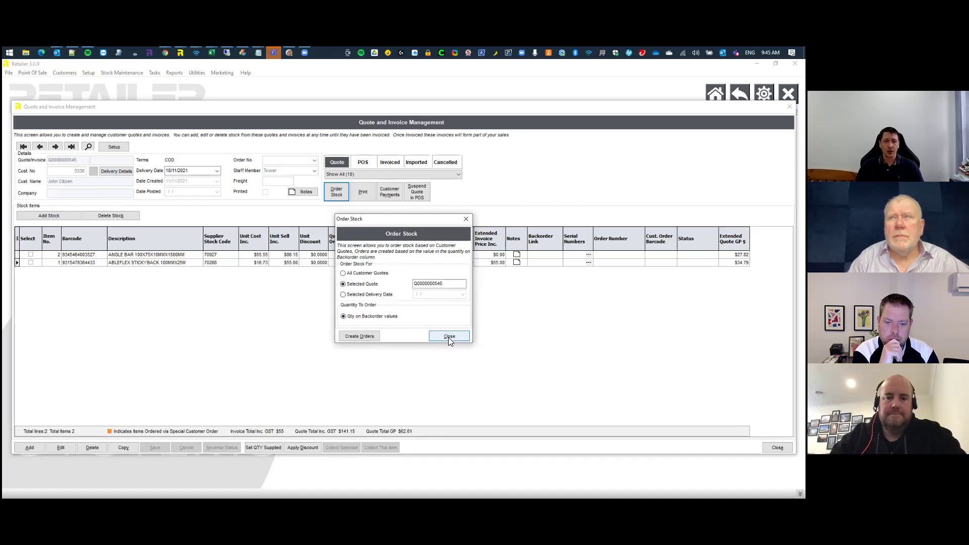
pyautogui.click(449, 336)
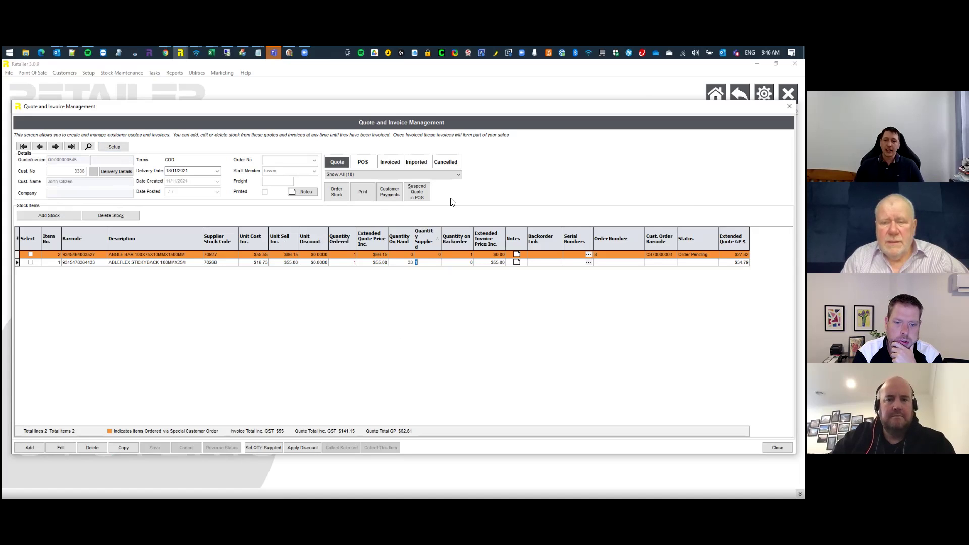
# Set the supplied quantity of the ANGLE BAR 100X75X10MMX1500MM line to 1 and save the quote.
pyautogui.press('Up')
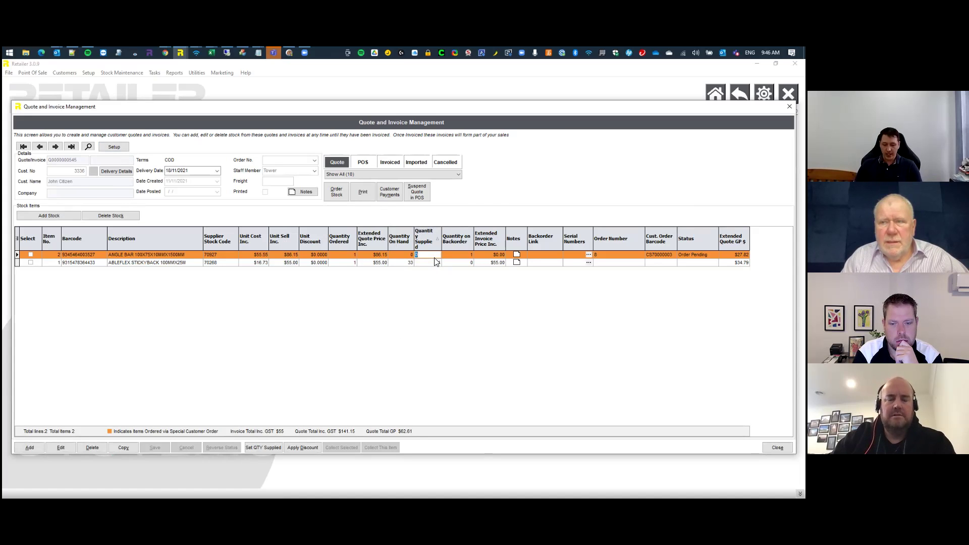
pyautogui.write('1')
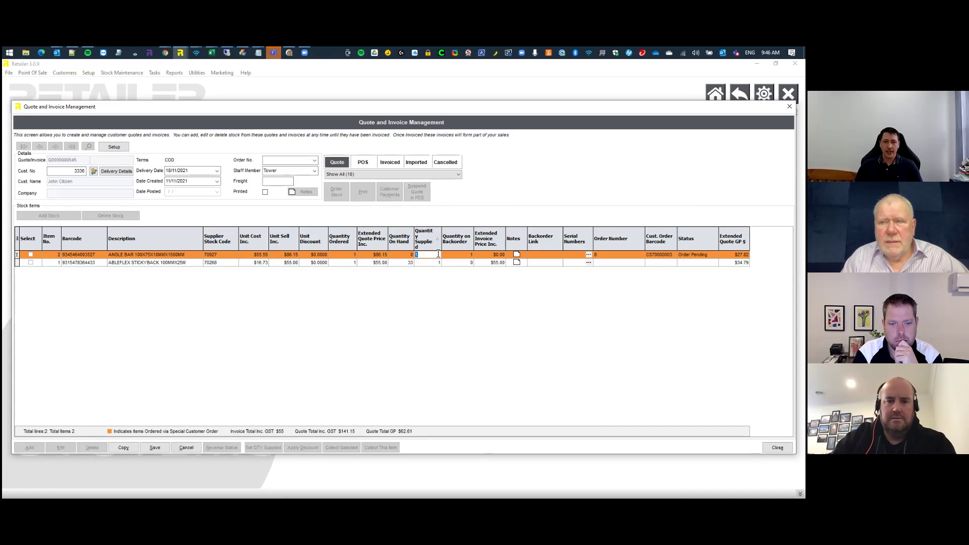
pyautogui.click(430, 264)
pyautogui.press('Up')
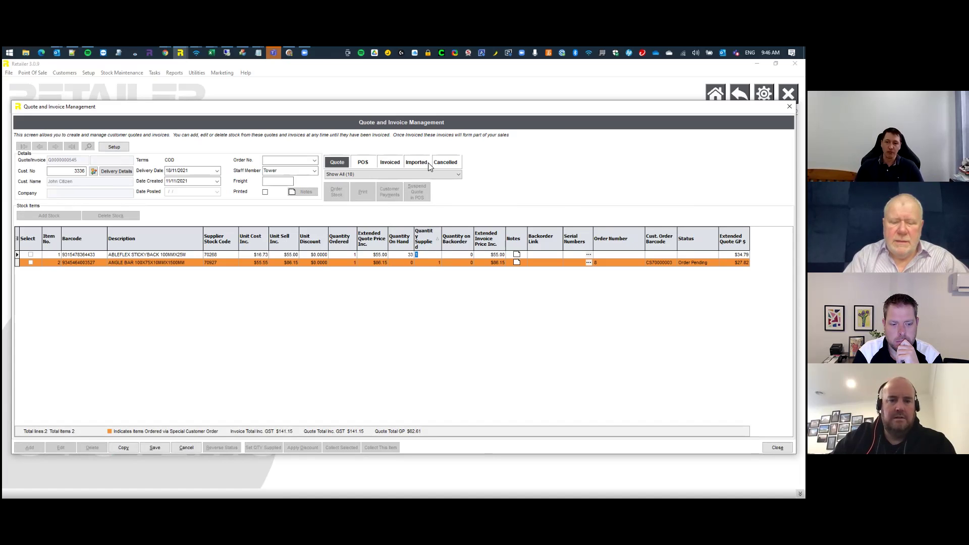
pyautogui.click(154, 448)
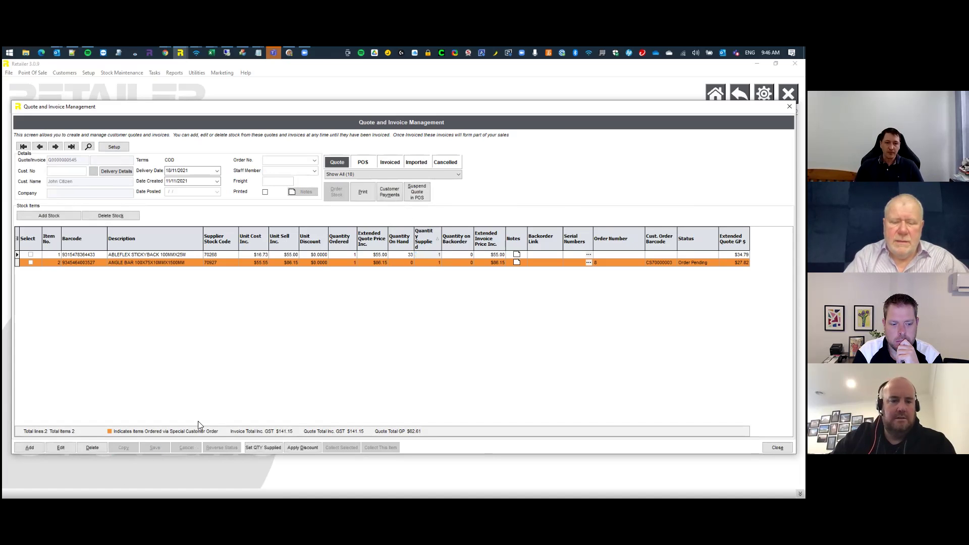
# Preview the printed quotation for the current quote and close the print options.
pyautogui.click(364, 194)
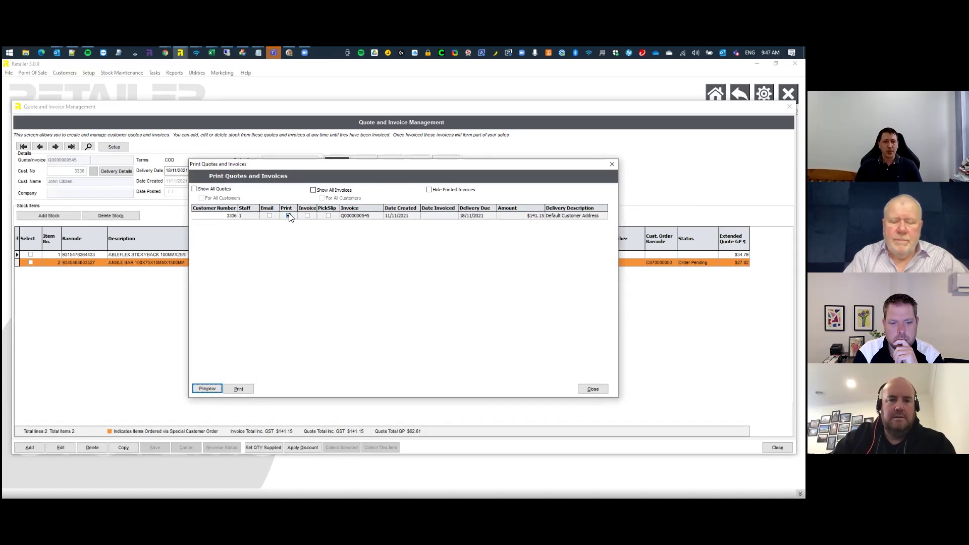
pyautogui.click(270, 217)
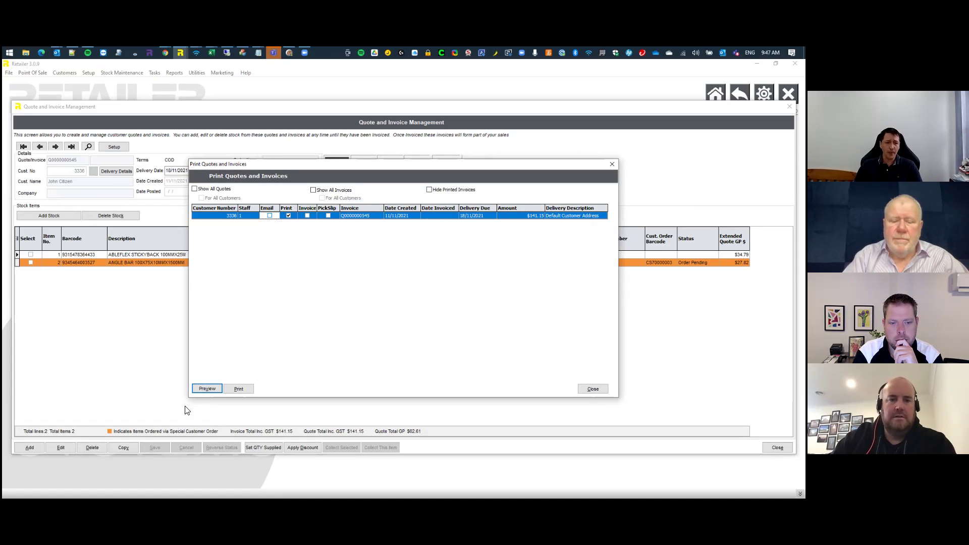
pyautogui.click(217, 389)
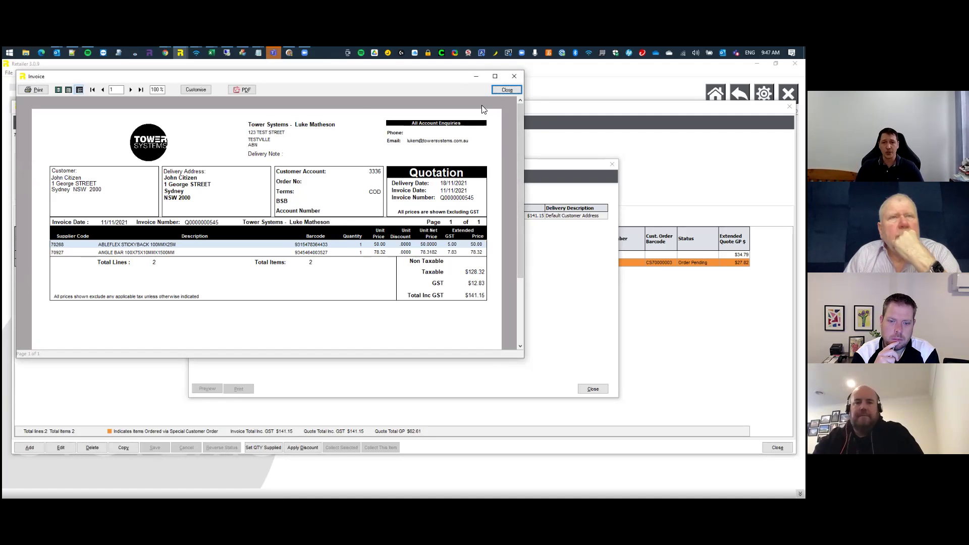
pyautogui.click(506, 91)
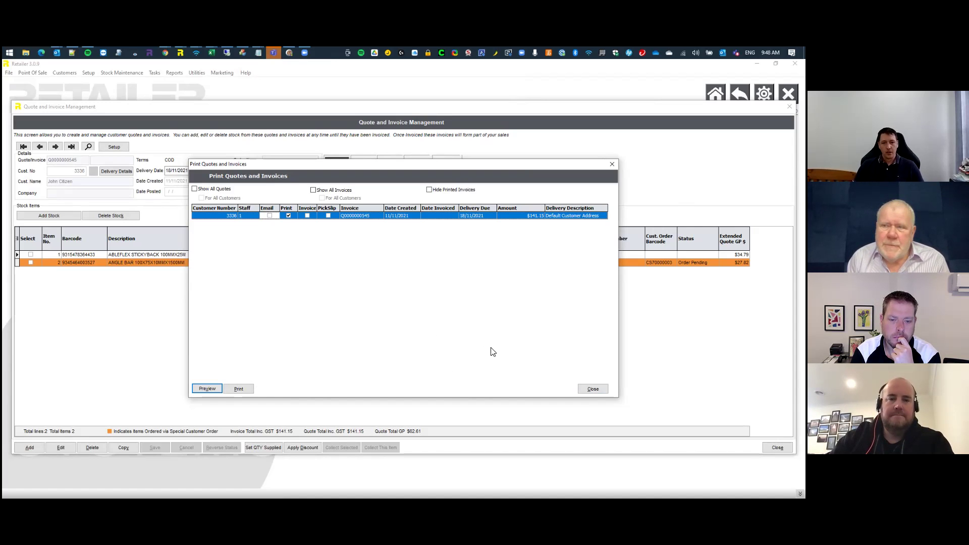
pyautogui.click(598, 389)
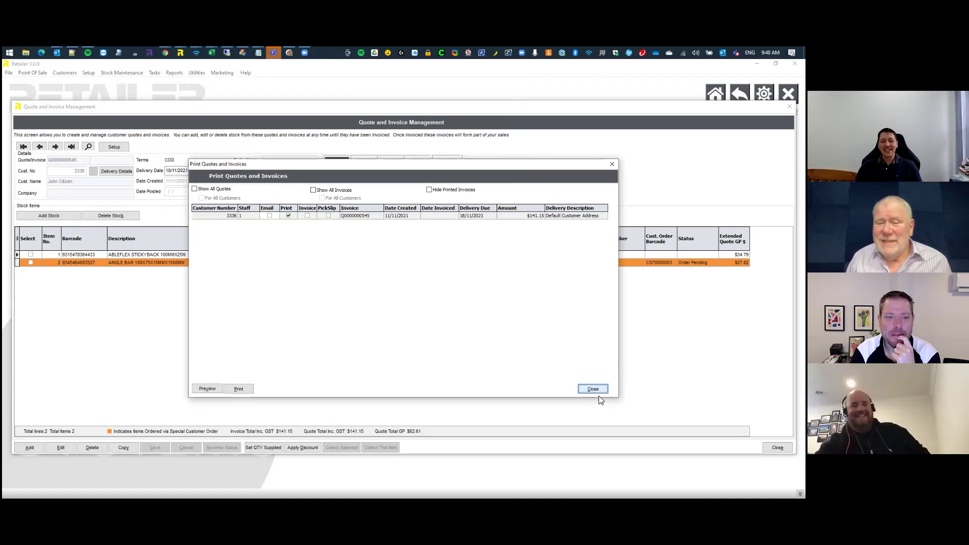
pyautogui.click(601, 392)
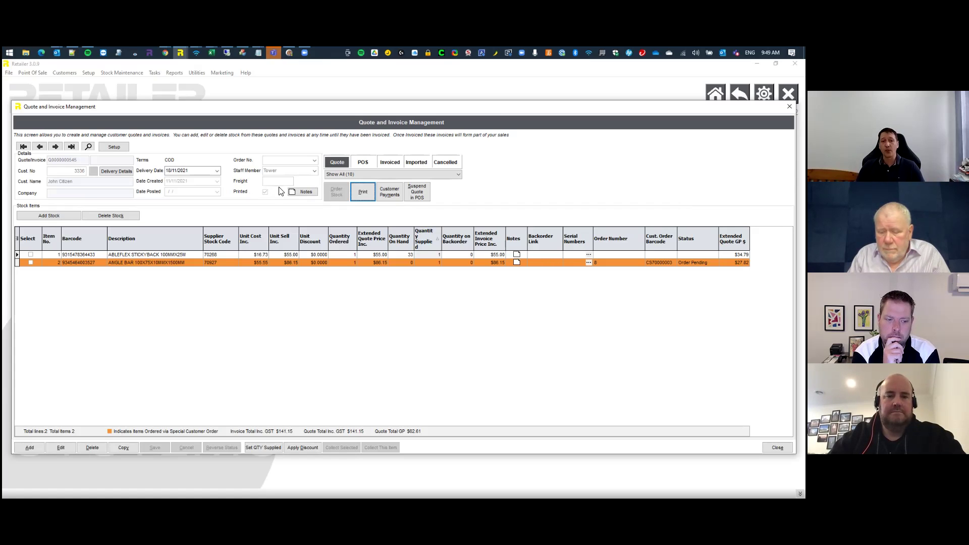
# Cancel the current quote, authorising it with the level D password and the staff member's initials.
pyautogui.rightClick(342, 163)
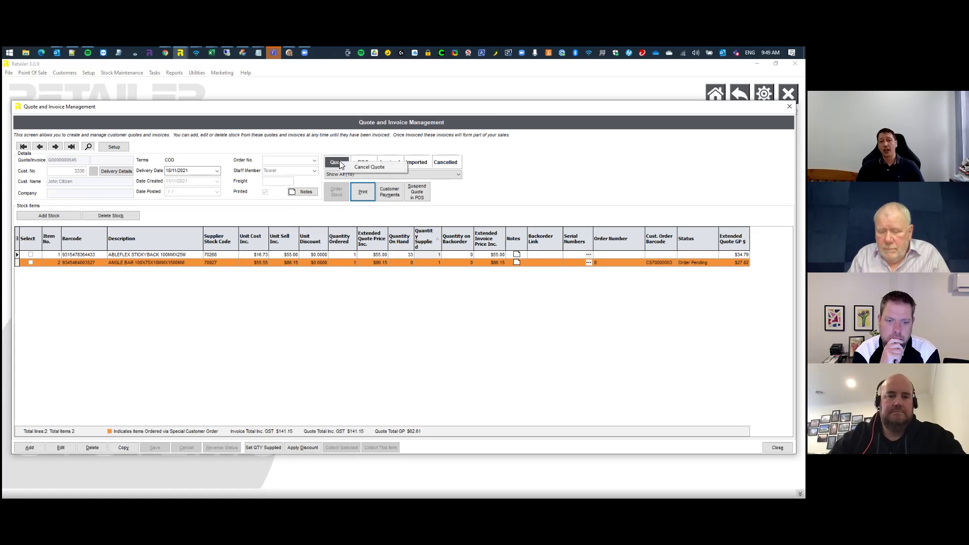
pyautogui.click(369, 167)
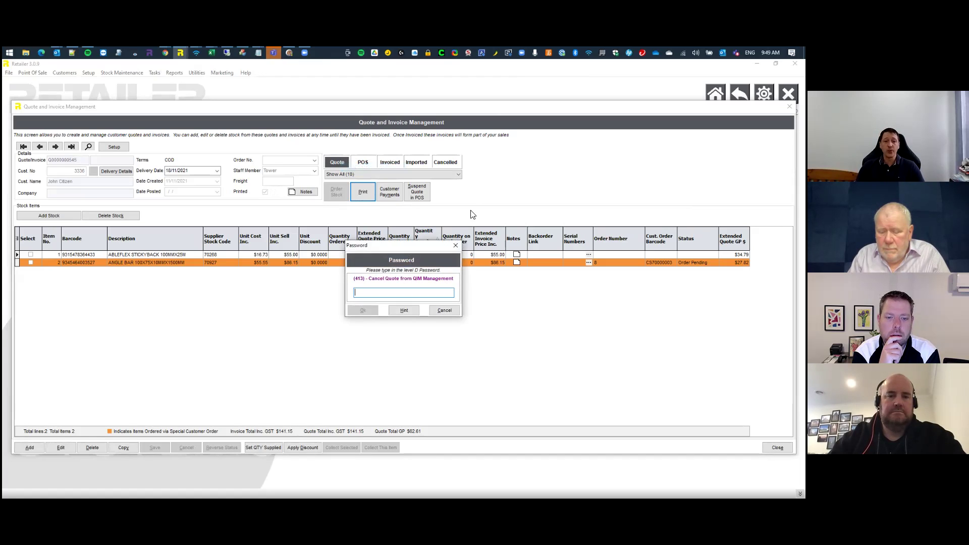
pyautogui.write('d')
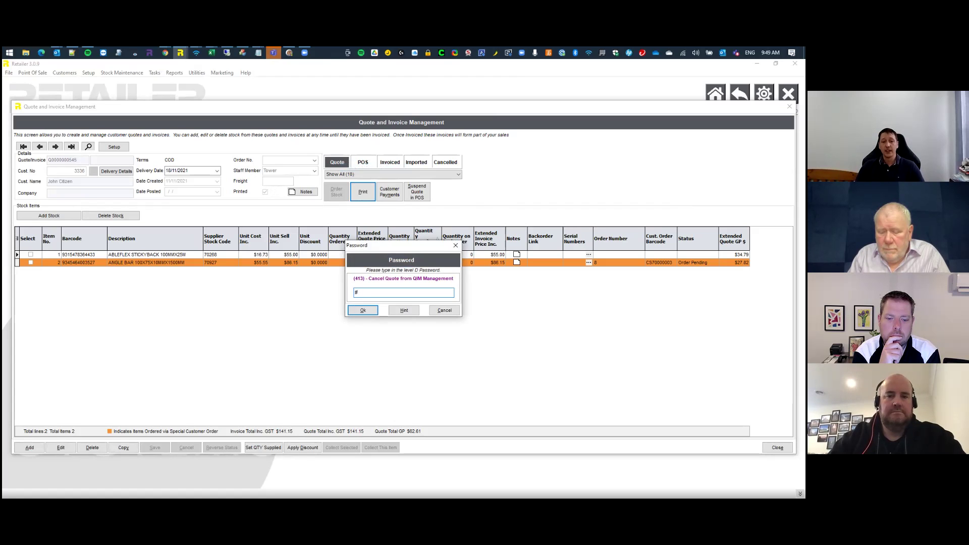
pyautogui.press('Return')
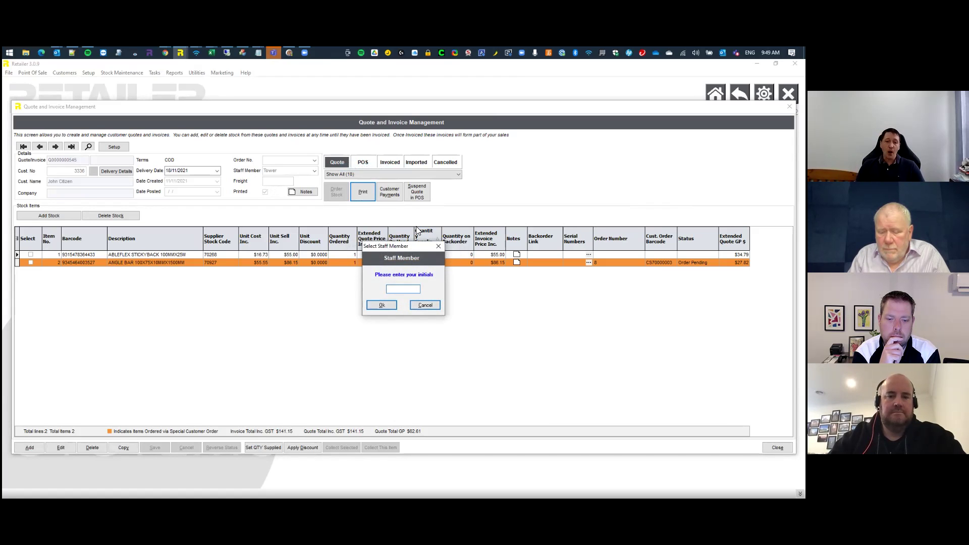
pyautogui.write('H')
pyautogui.press('Return')
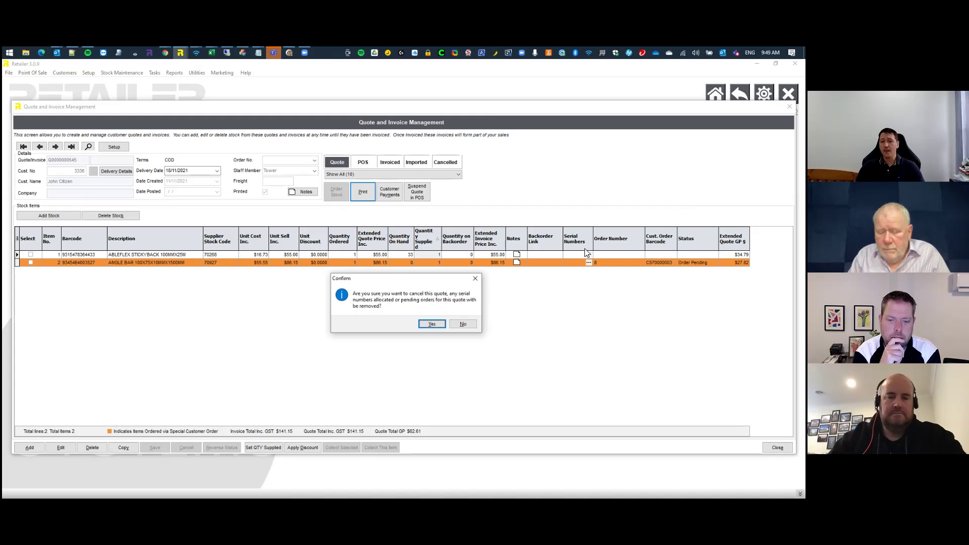
pyautogui.click(439, 325)
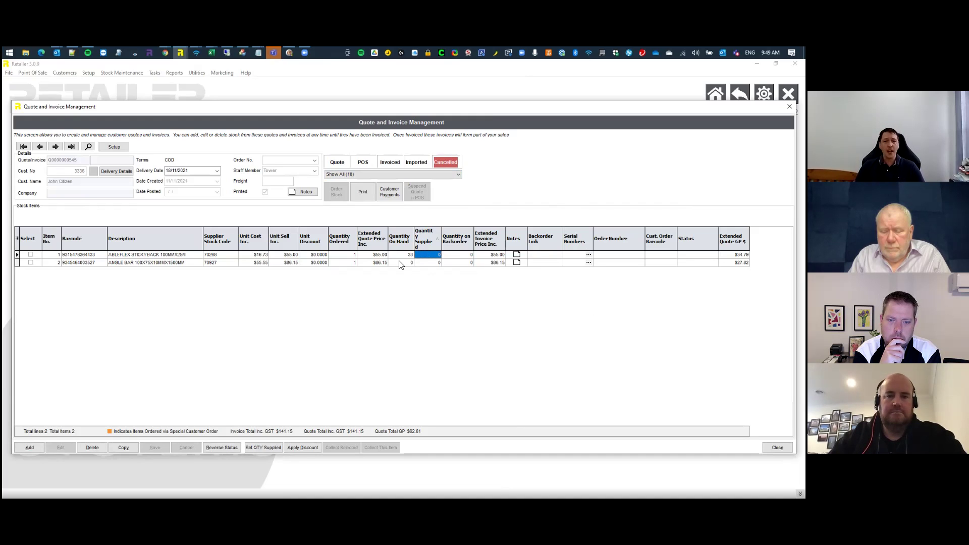
# Reverse the cancelled quote back to Quote status, set the supplied quantity of both stock lines to 1 and save.
pyautogui.click(226, 447)
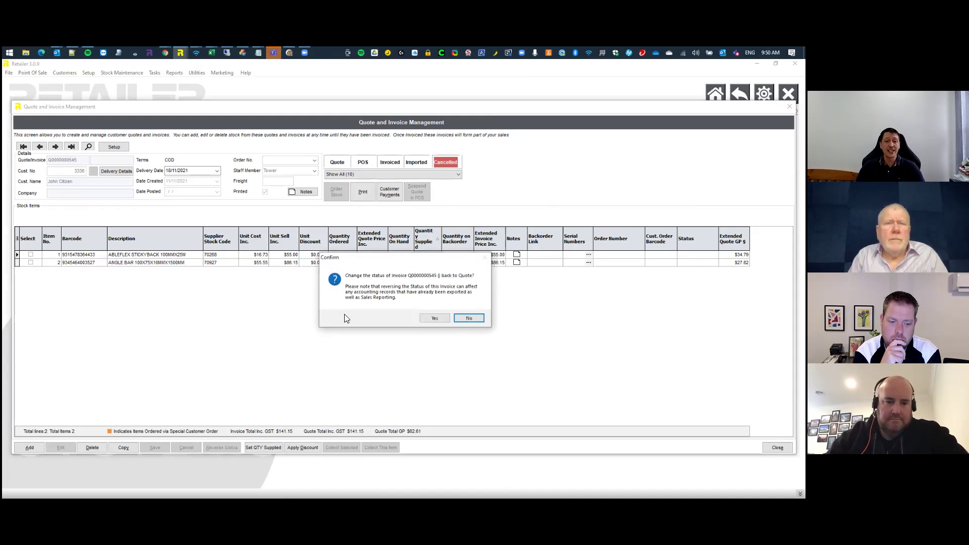
pyautogui.click(442, 319)
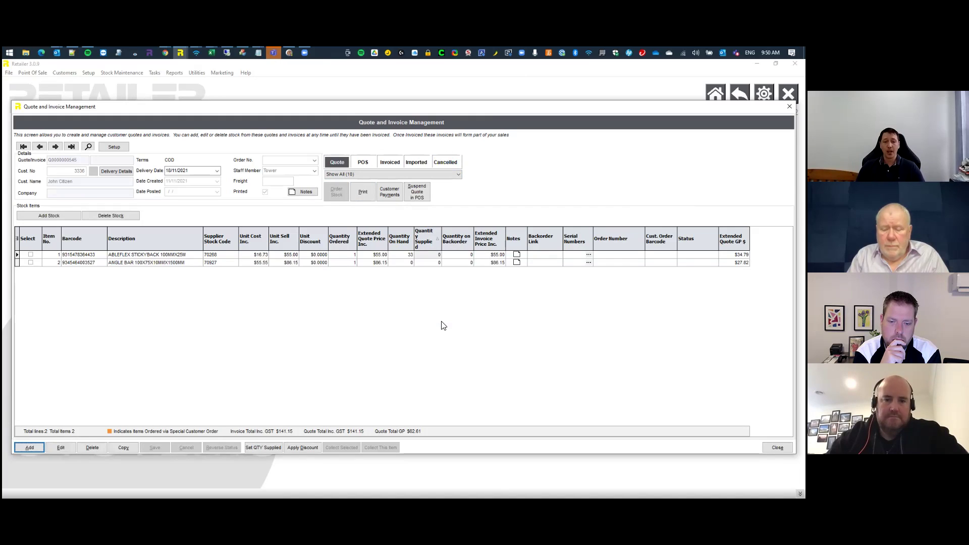
pyautogui.click(416, 262)
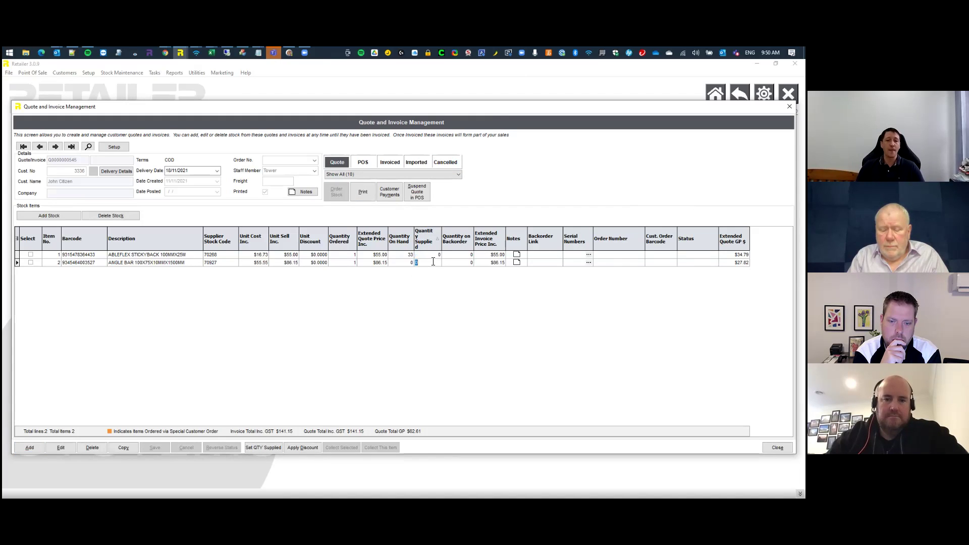
pyautogui.click(435, 254)
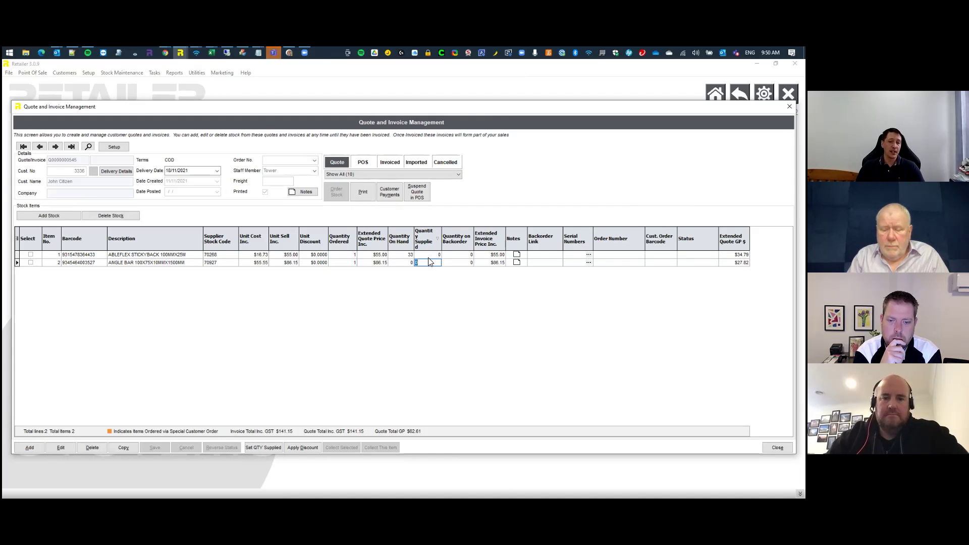
pyautogui.write('1')
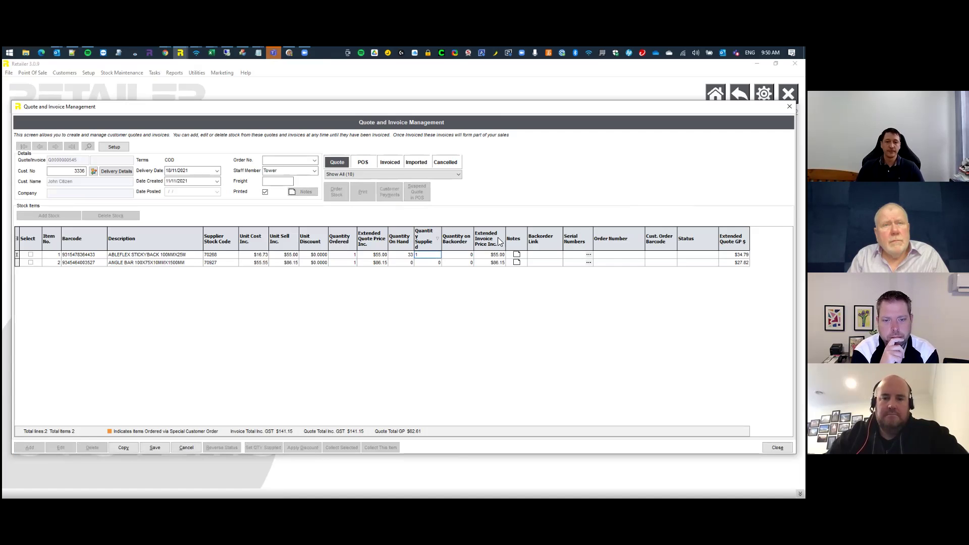
pyautogui.click(439, 261)
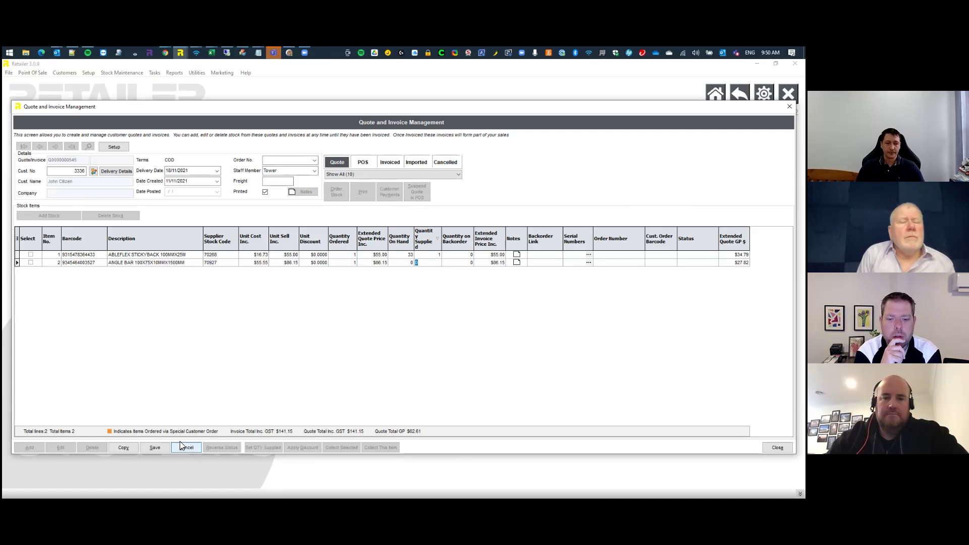
pyautogui.write('1')
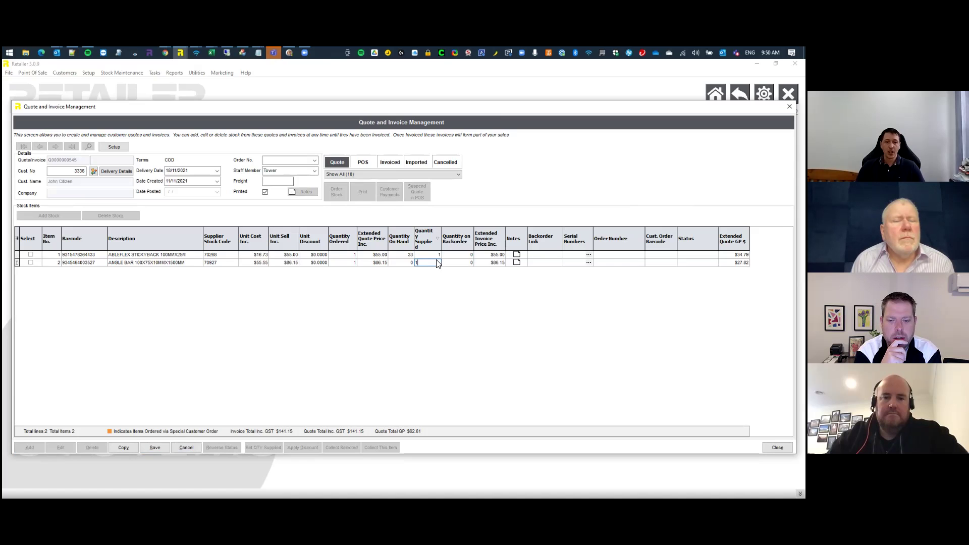
pyautogui.click(156, 448)
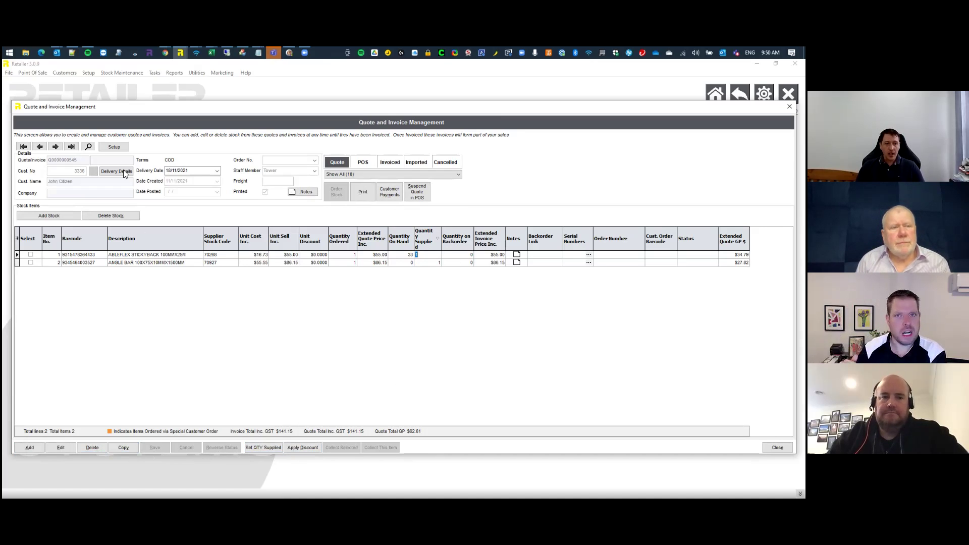
# Look through the customer invoice search list with cancelled items included, leaving the current quote selected.
pyautogui.click(89, 148)
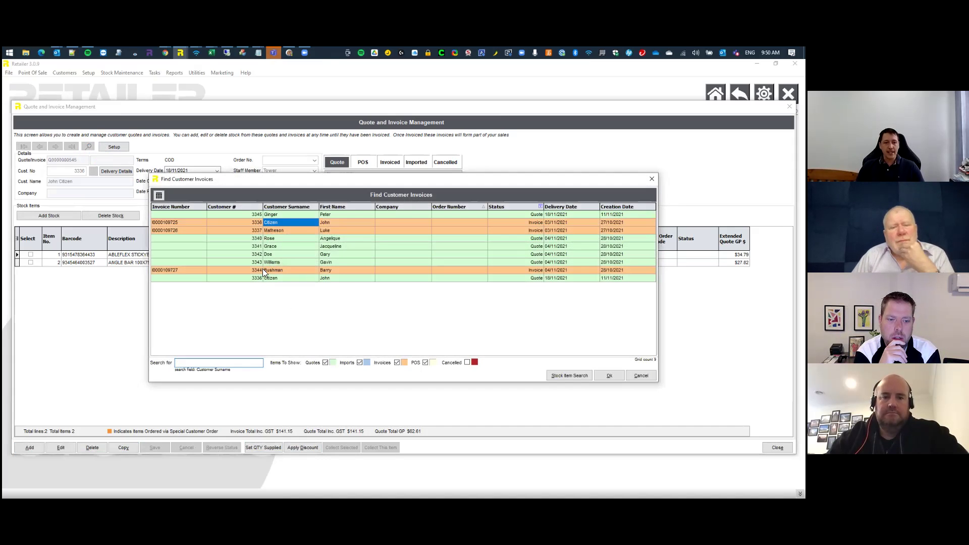
pyautogui.click(467, 363)
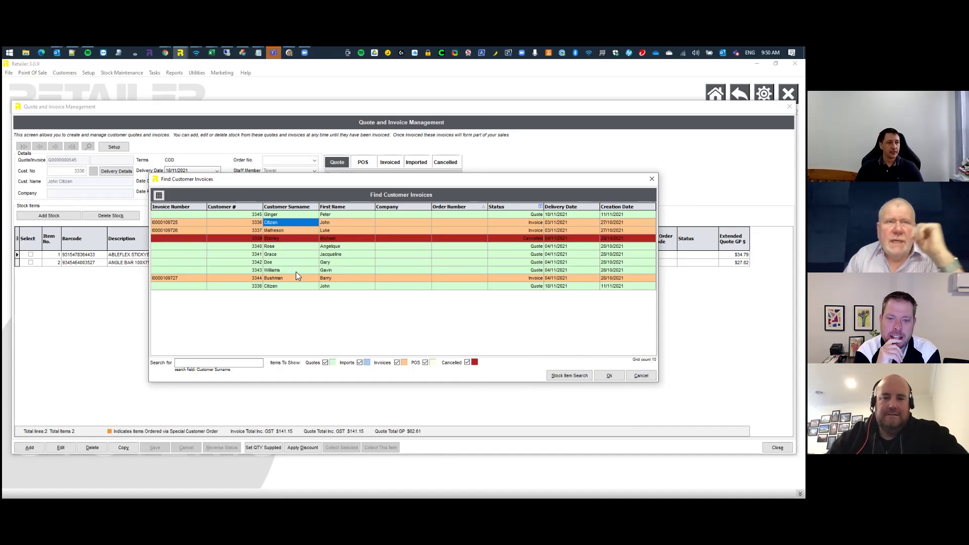
pyautogui.click(641, 375)
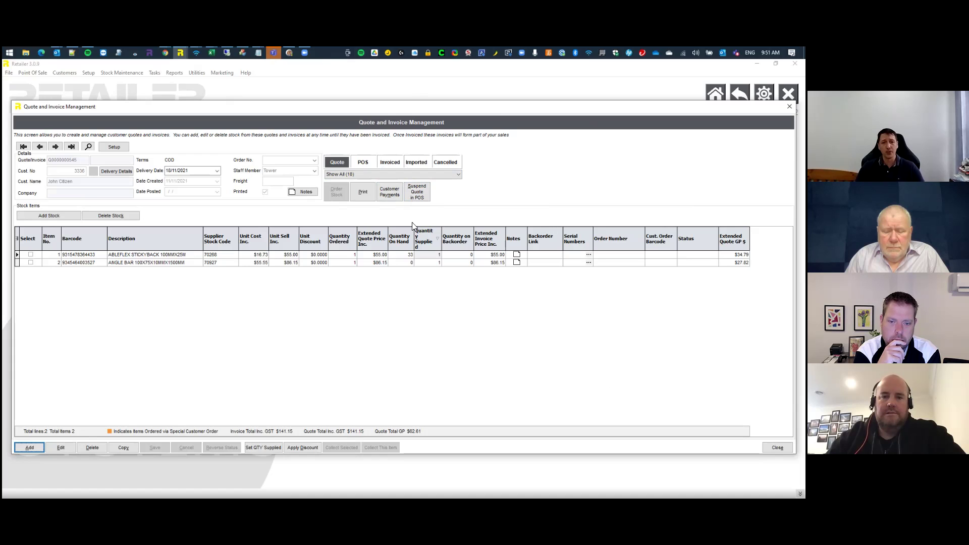
# Suspend the quote in POS and reverse its status back to Quote.
pyautogui.click(421, 195)
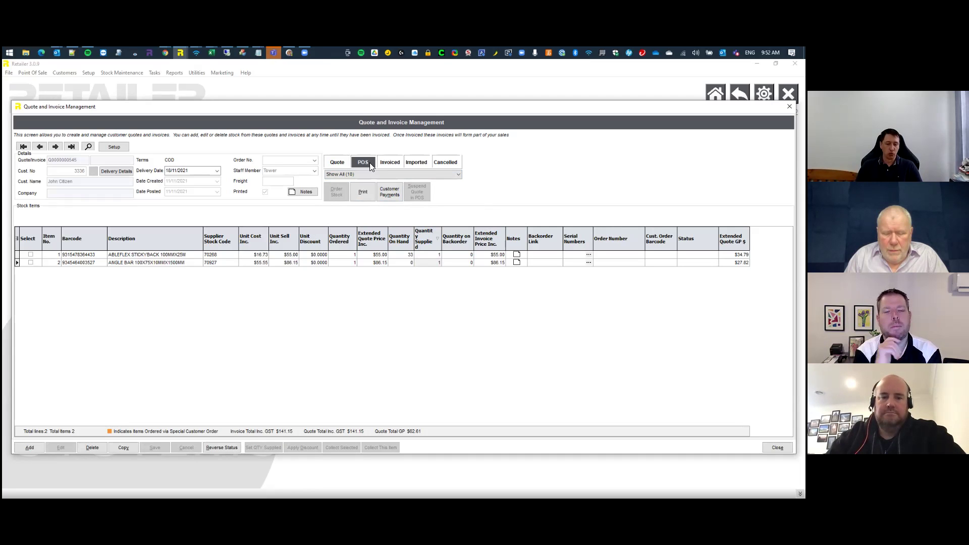
pyautogui.click(233, 448)
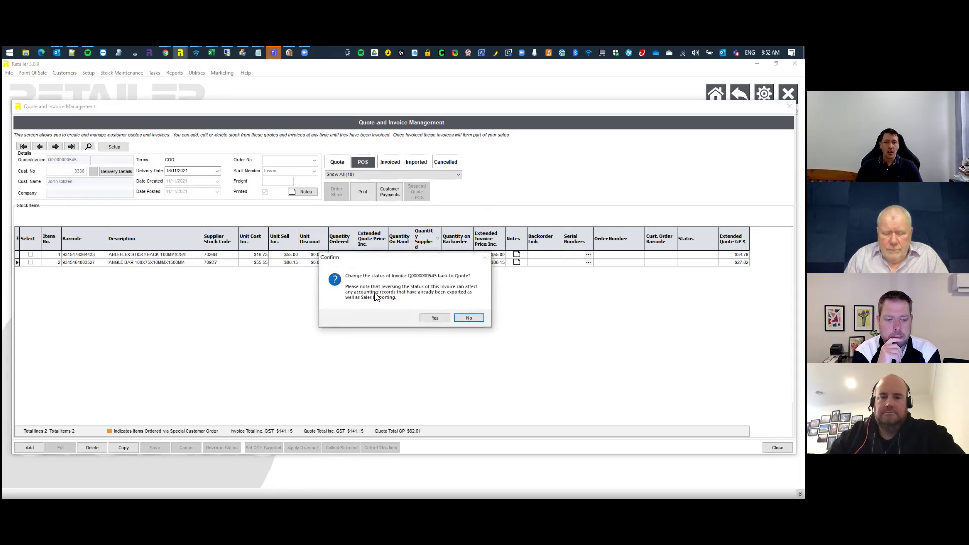
pyautogui.click(434, 319)
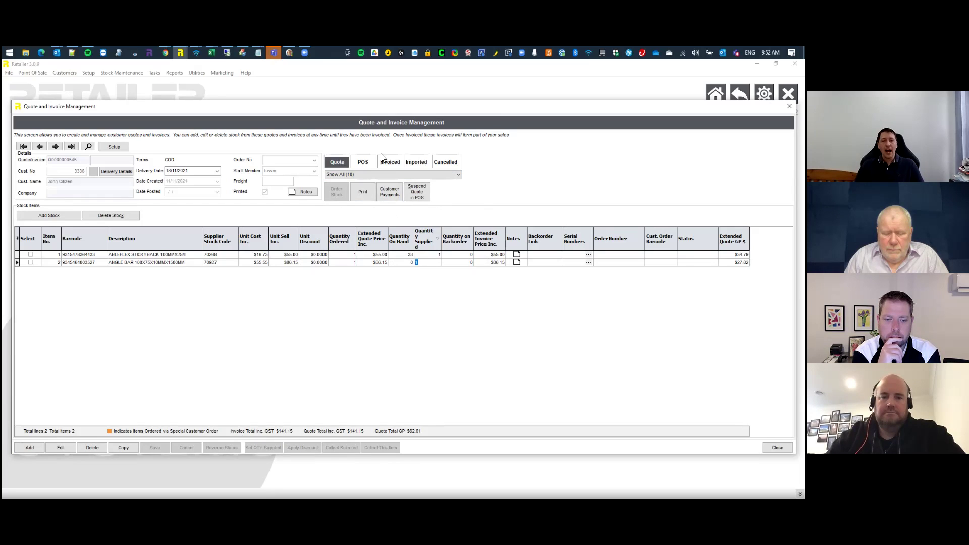
# Preview the picking slip for the quote with the PickSlip option included and close that preview.
pyautogui.click(363, 192)
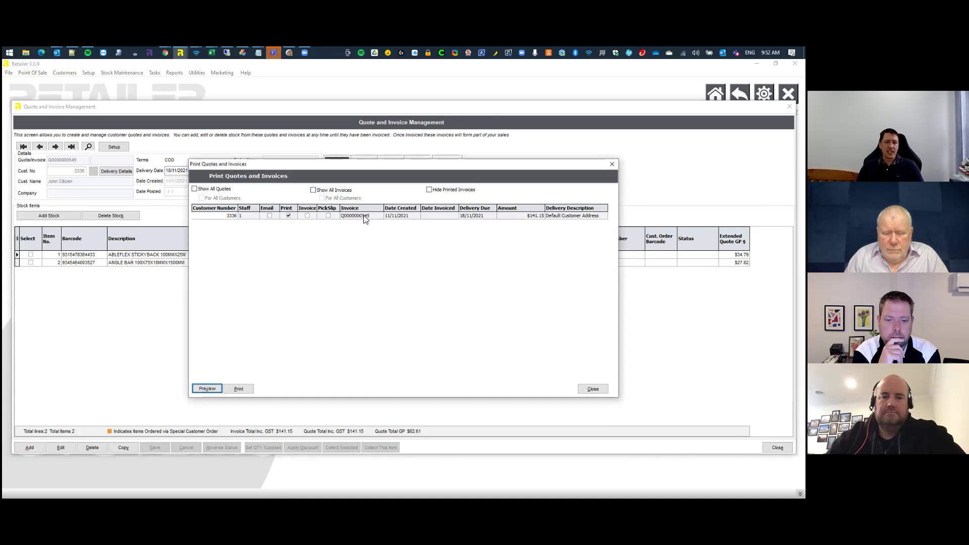
pyautogui.click(328, 216)
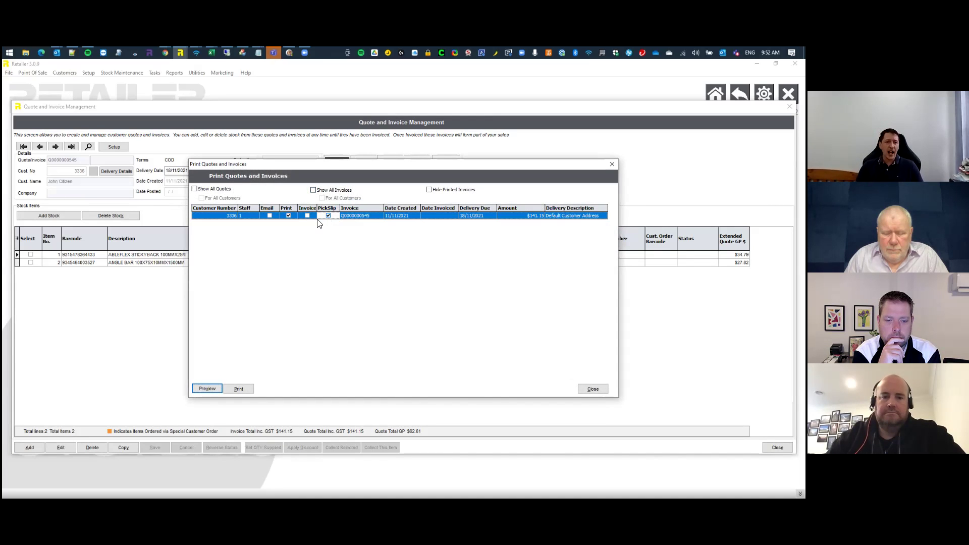
pyautogui.click(207, 388)
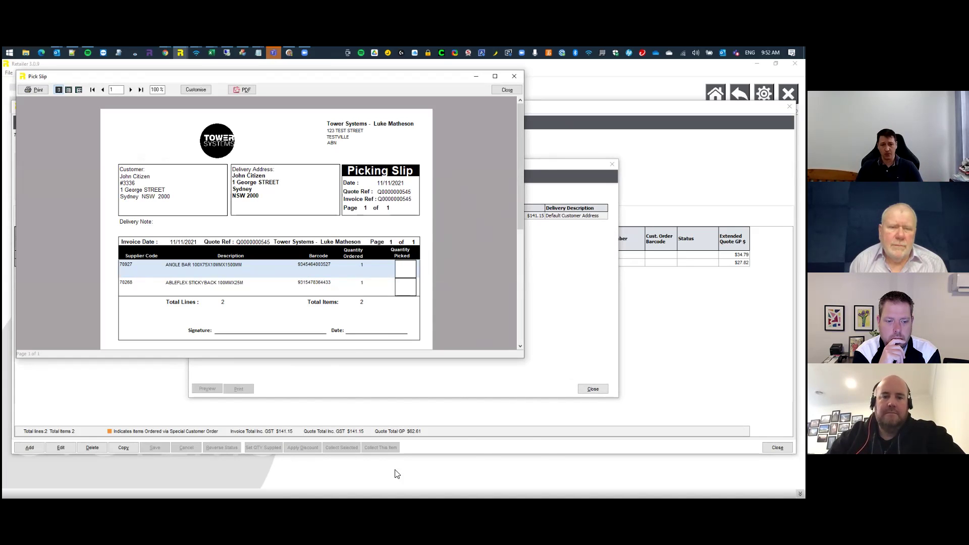
pyautogui.scroll(-1, 526, 223)
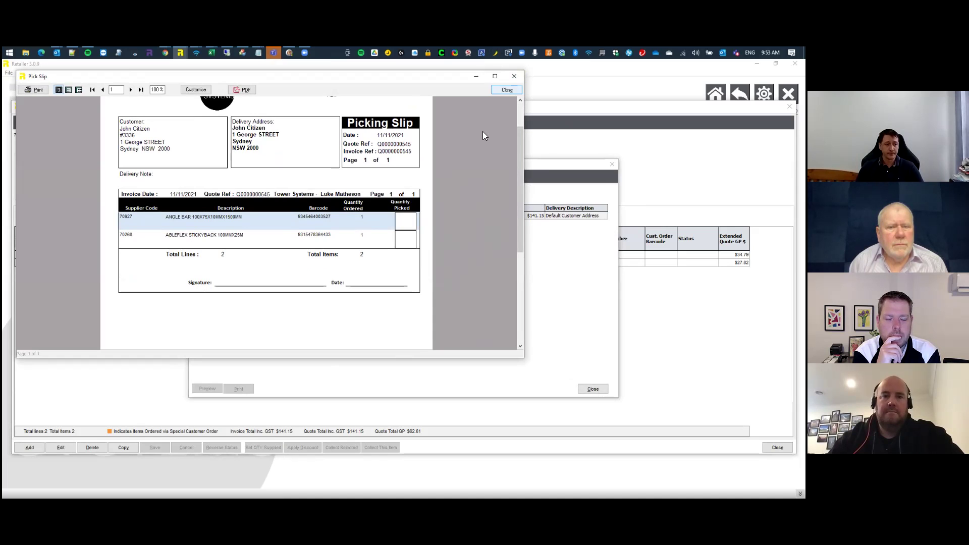
pyautogui.press('Return')
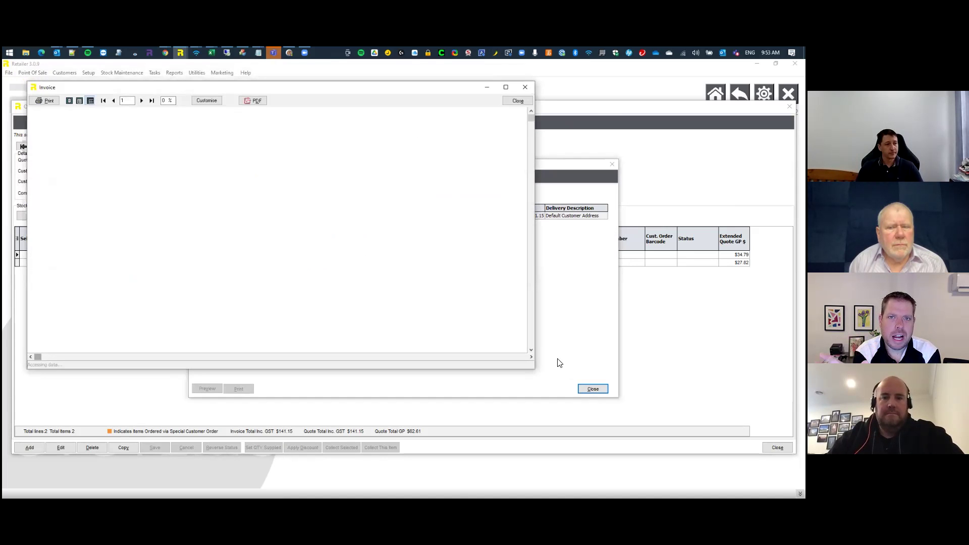
# Close the quote's print preview and the Print Quotes and Invoices window.
pyautogui.click(514, 101)
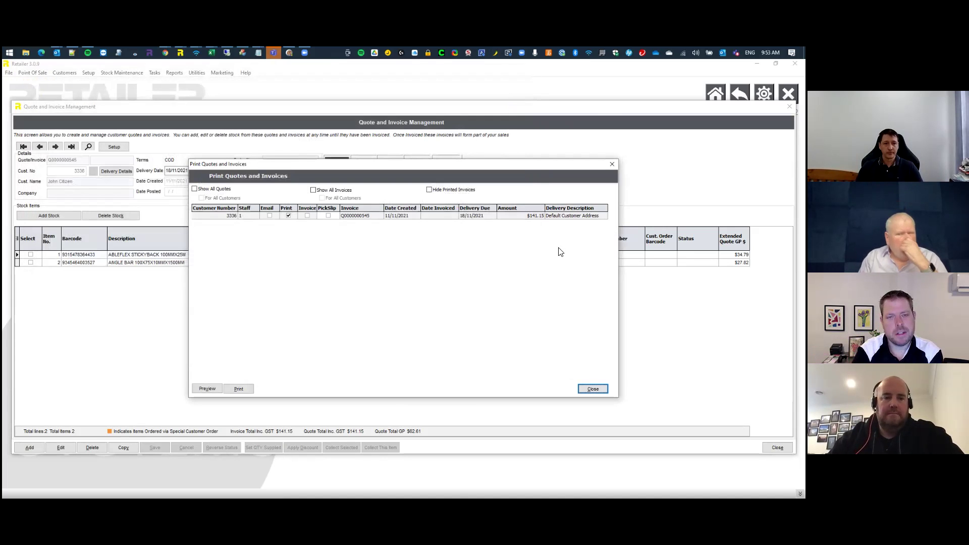
pyautogui.click(598, 390)
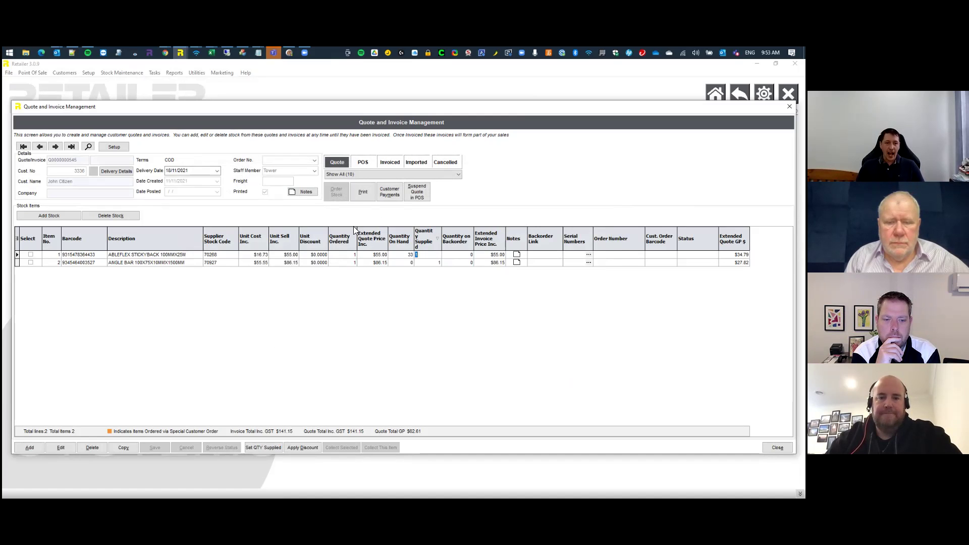
# Add the note "SAMPLE" to the quote as a whole and close its notes.
pyautogui.click(306, 194)
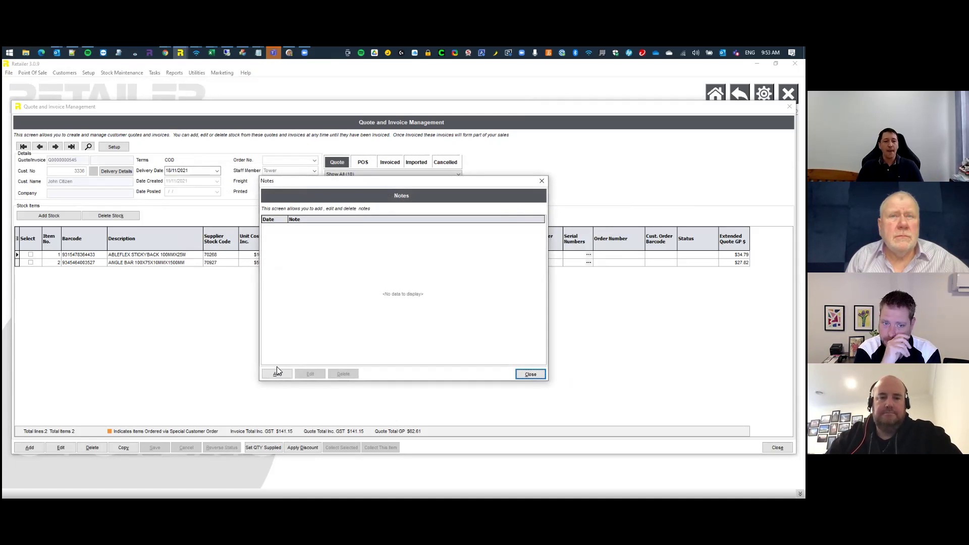
pyautogui.click(277, 373)
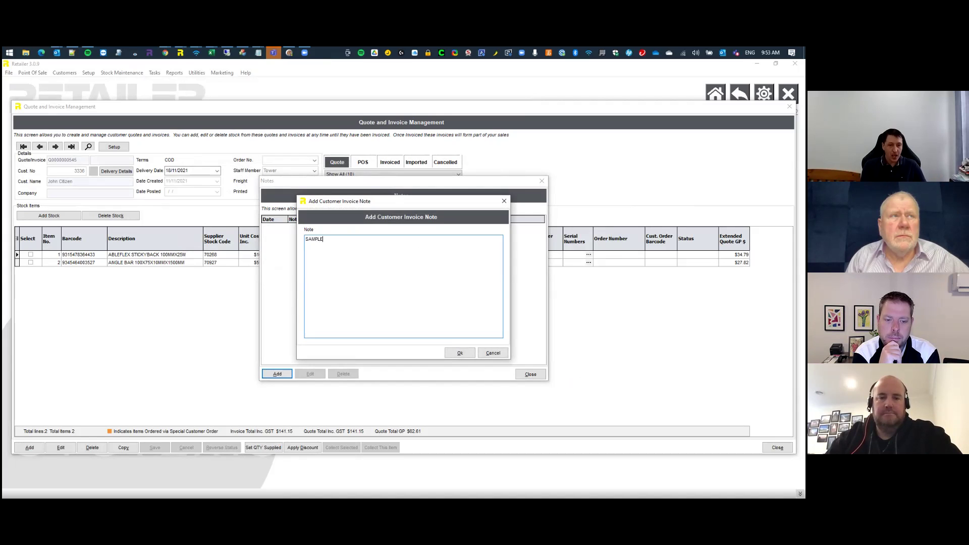
pyautogui.click(460, 353)
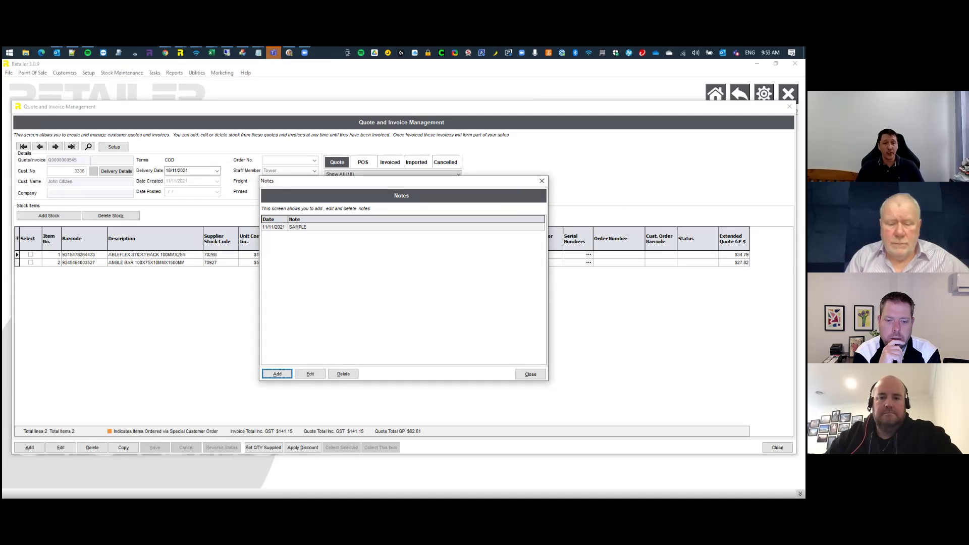
pyautogui.click(531, 375)
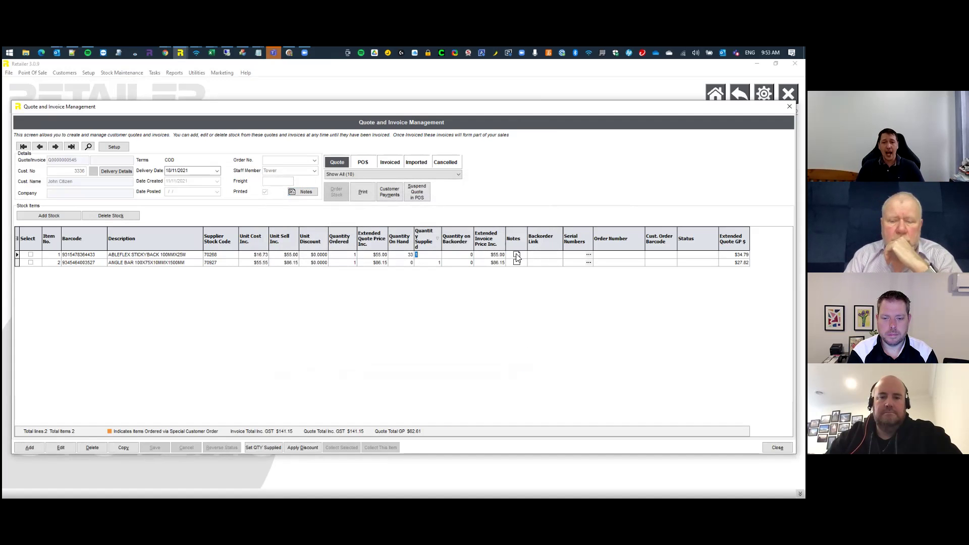
# Add the note "CUT TO" to the ABLEFLEX STICKYBACK 100MMX25M stock line and close its notes.
pyautogui.click(517, 256)
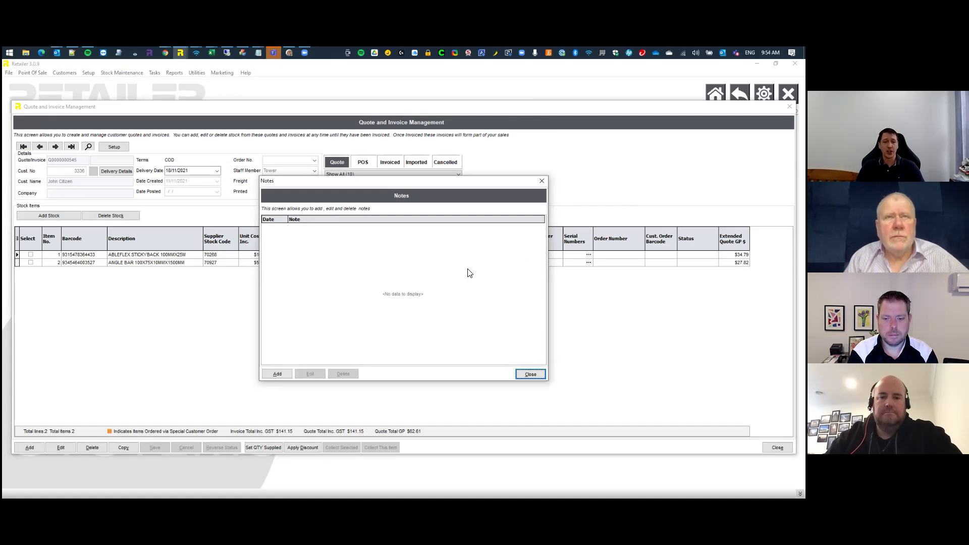
pyautogui.click(281, 373)
pyautogui.write('CUT TO')
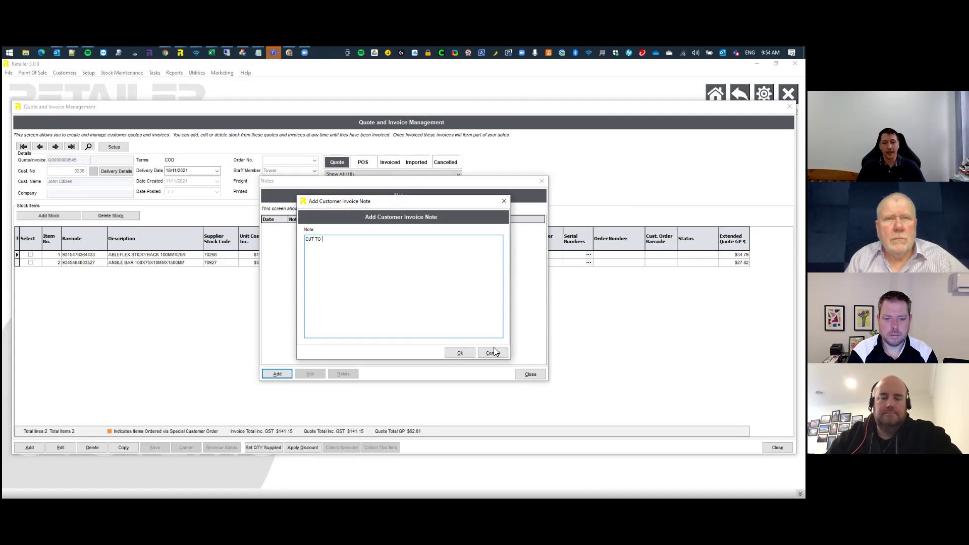
pyautogui.click(460, 352)
pyautogui.click(535, 375)
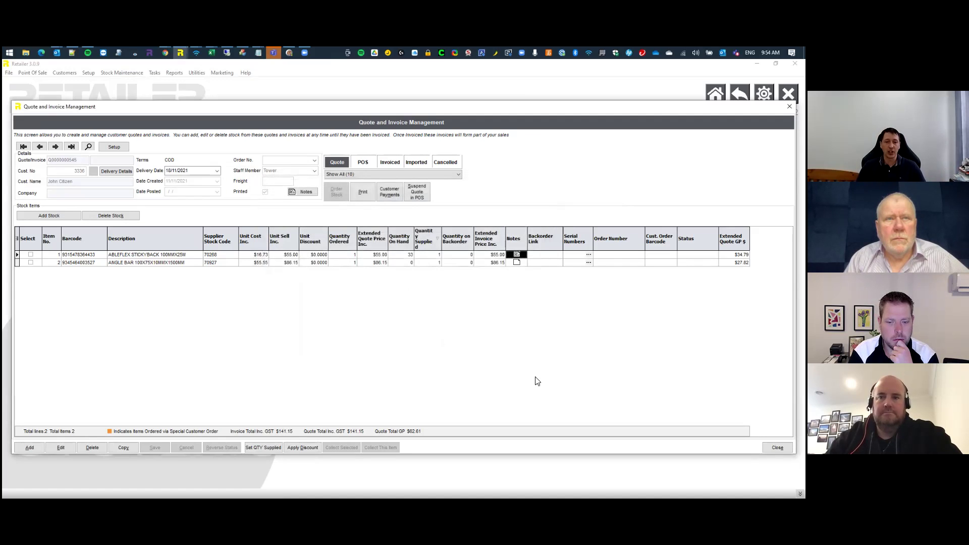
# Preview the quotation printout to check the quote and line notes, and close the preview and print window.
pyautogui.click(363, 192)
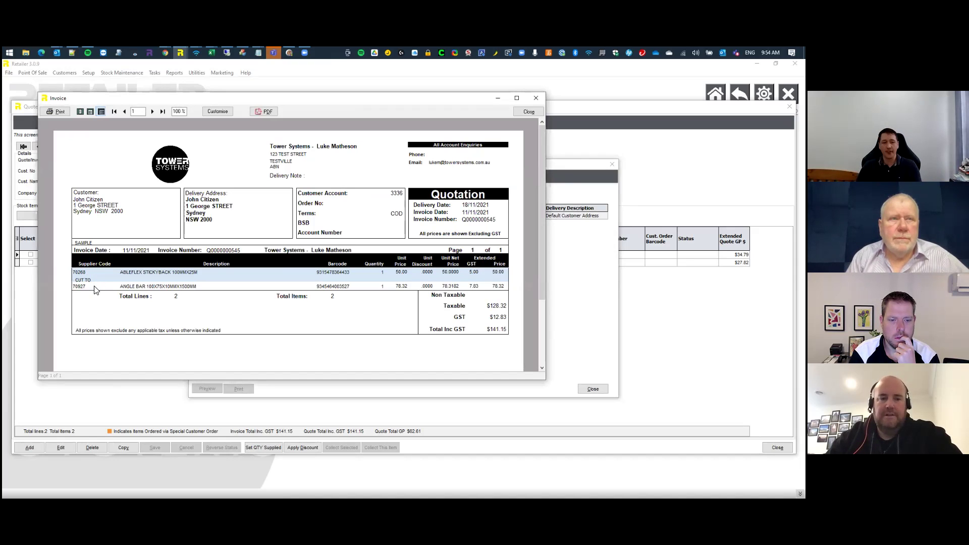
pyautogui.click(534, 113)
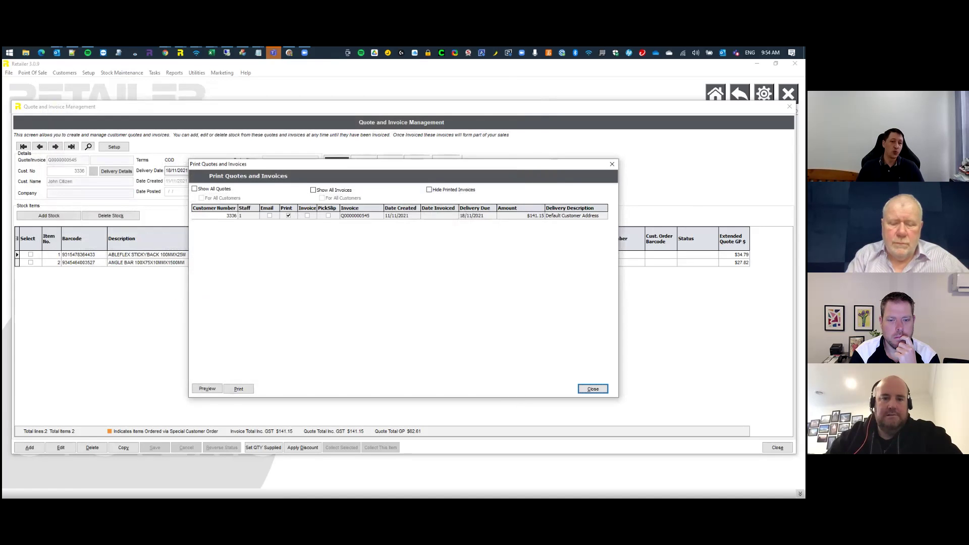
pyautogui.click(591, 389)
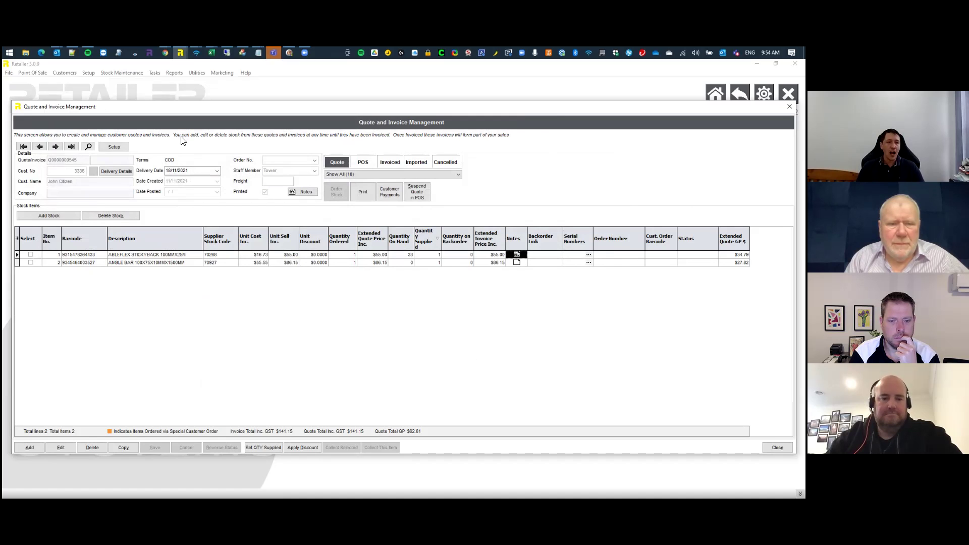
# Review the quote setup options without saving, and set the ABLEFLEX STICKYBACK line's unit sell price to 50.
pyautogui.click(115, 149)
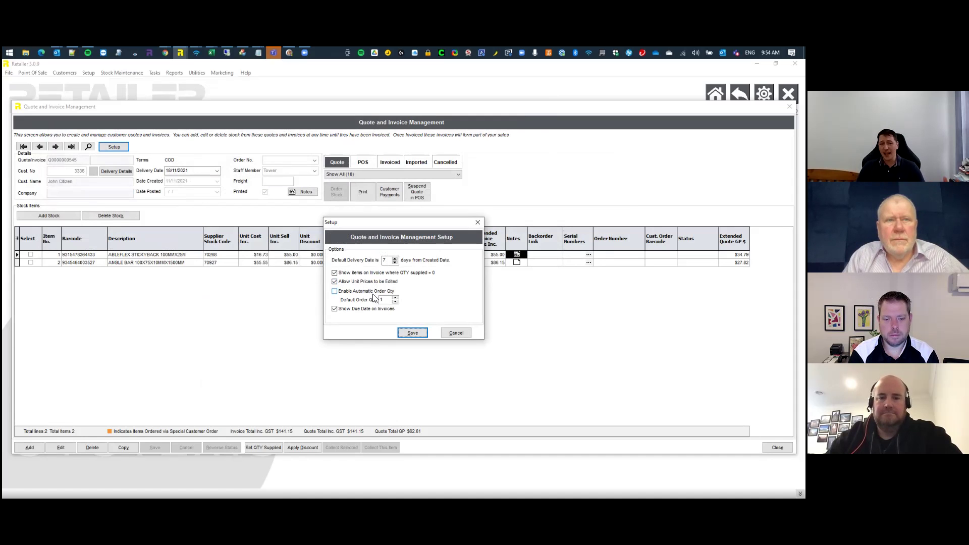
pyautogui.click(456, 334)
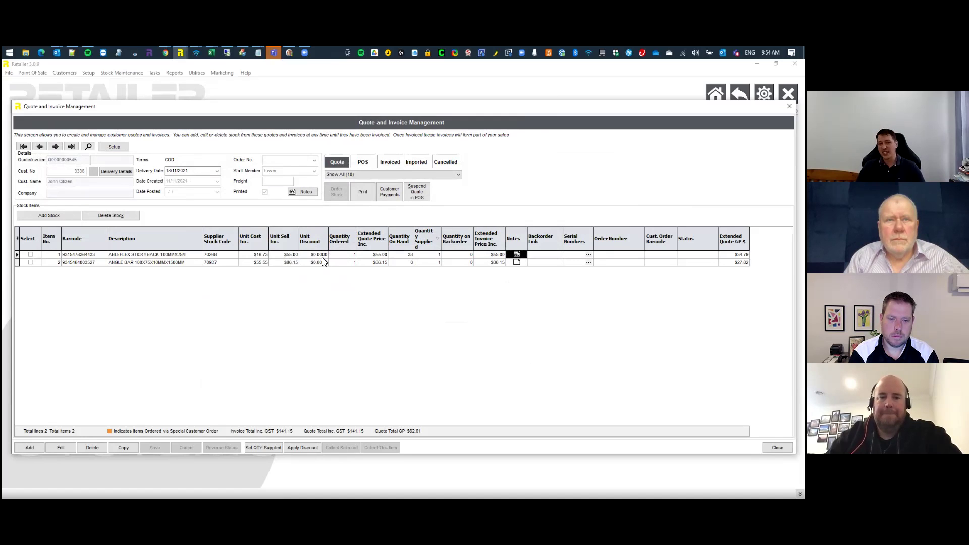
pyautogui.click(297, 256)
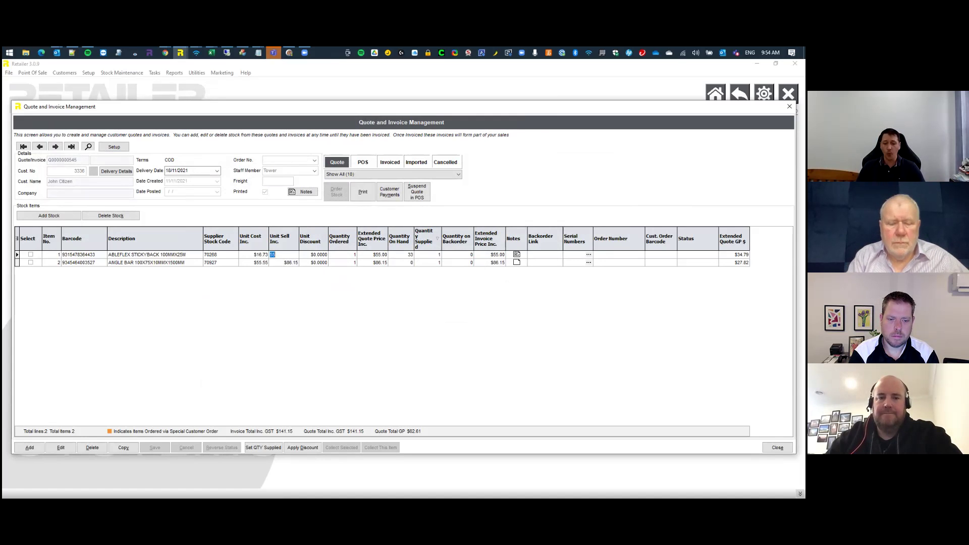
pyautogui.write('50')
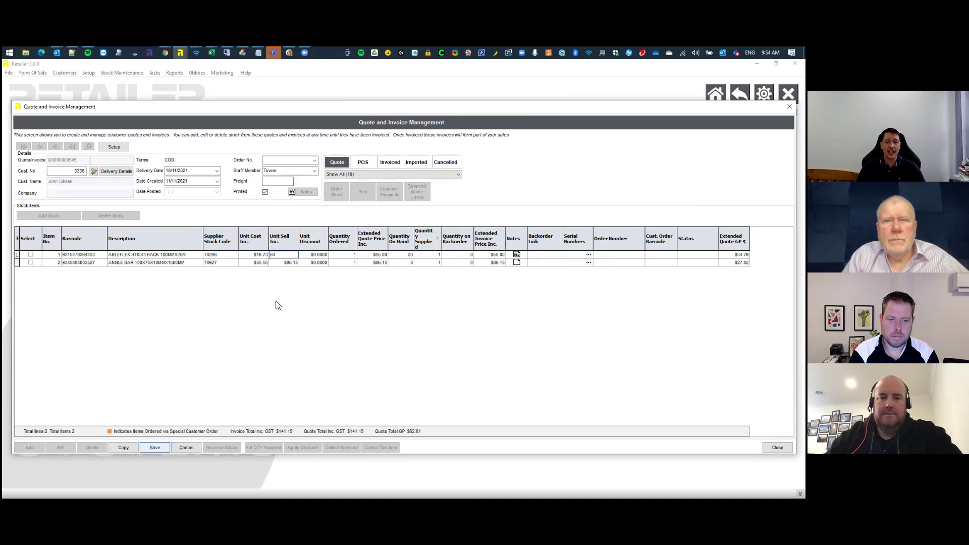
pyautogui.press('Return')
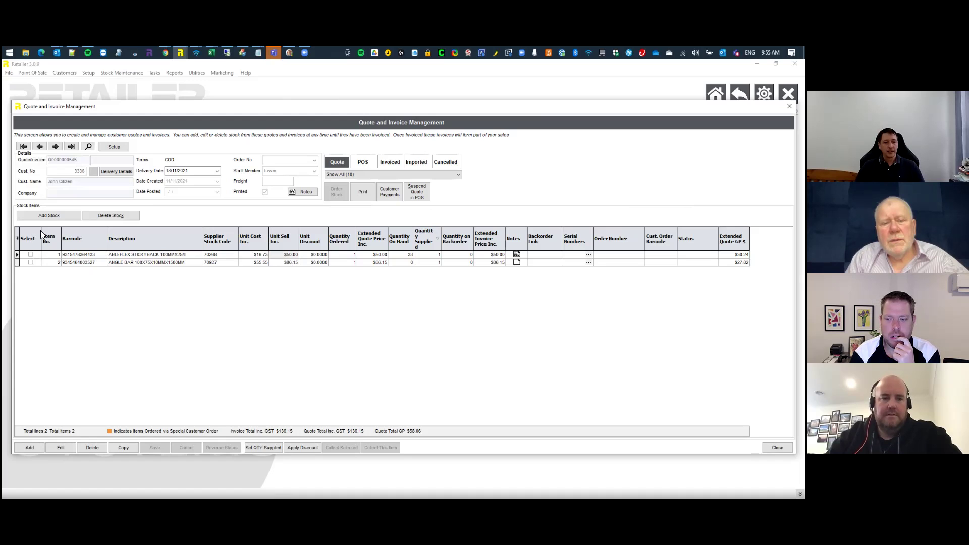
# Try hiding the Extended Quote GP $, Status and Backorder Link columns of the stock items grid, and show them again.
pyautogui.click(17, 239)
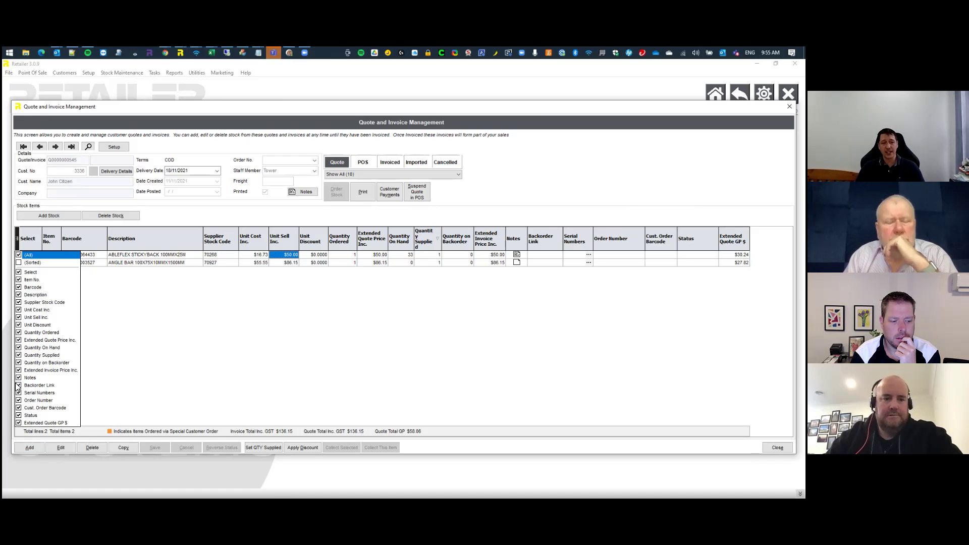
pyautogui.click(20, 423)
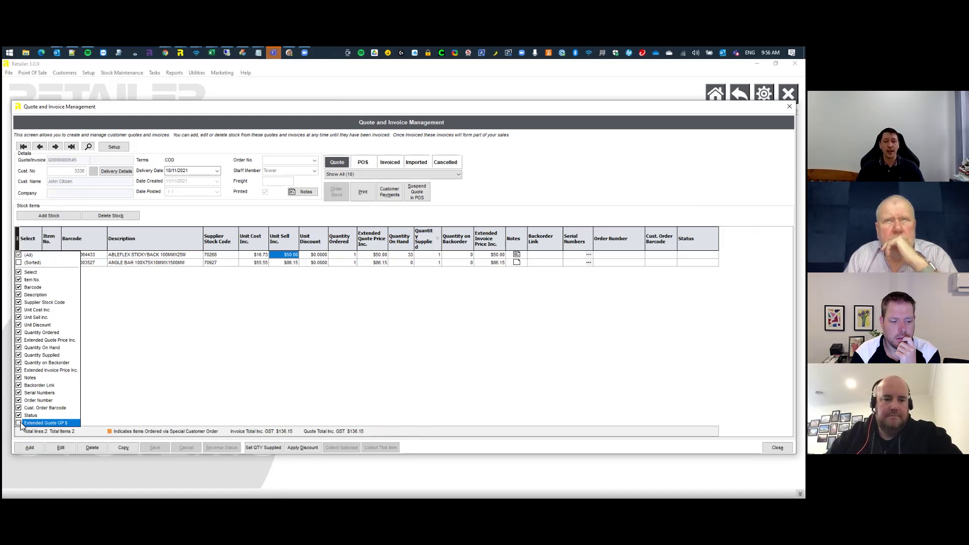
pyautogui.click(19, 415)
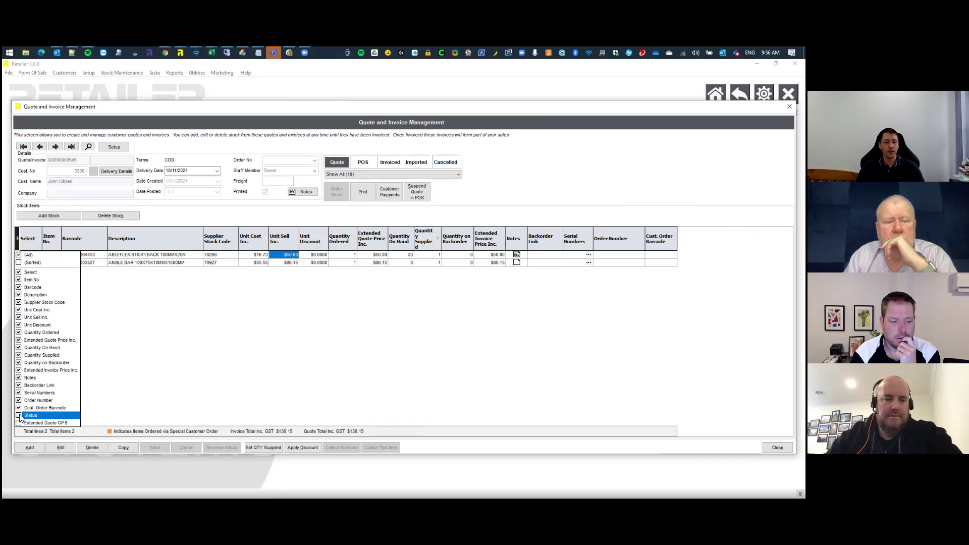
pyautogui.click(19, 385)
pyautogui.click(19, 386)
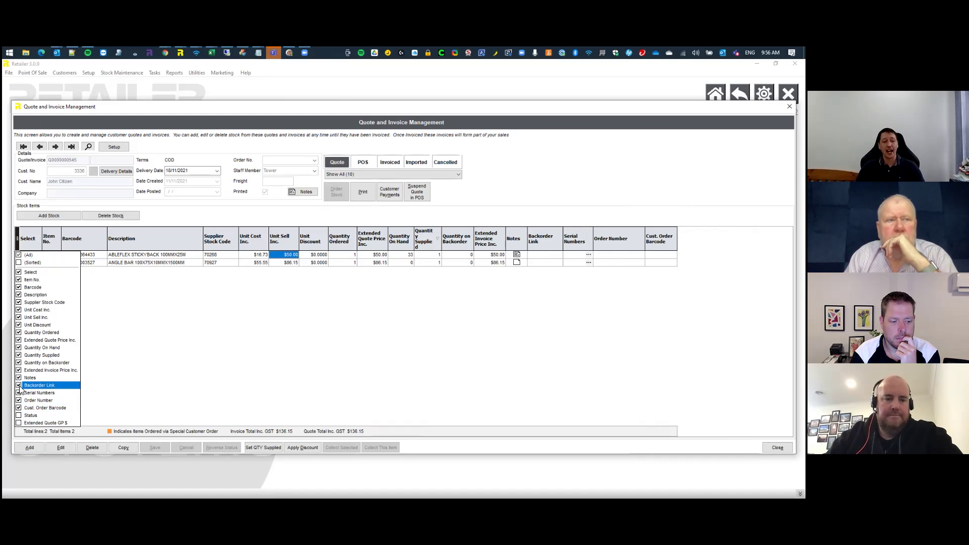
pyautogui.click(20, 416)
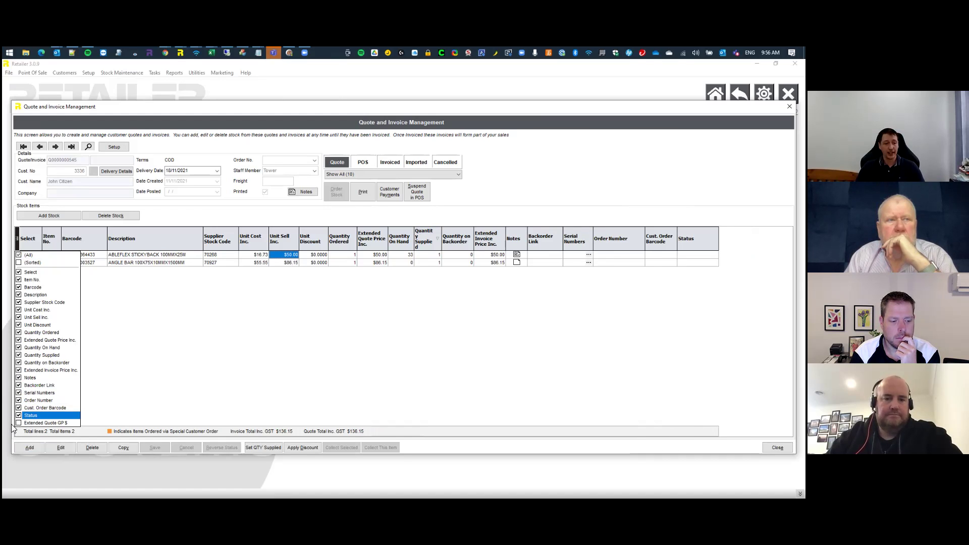
pyautogui.click(19, 423)
pyautogui.click(245, 383)
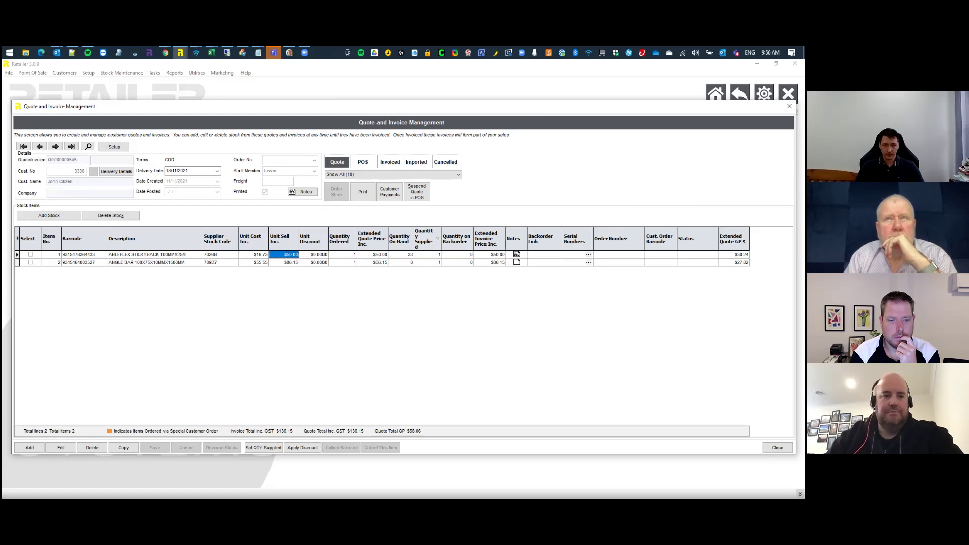
# Hide the Unit Cost Inc. column in the stock items grid.
pyautogui.click(18, 239)
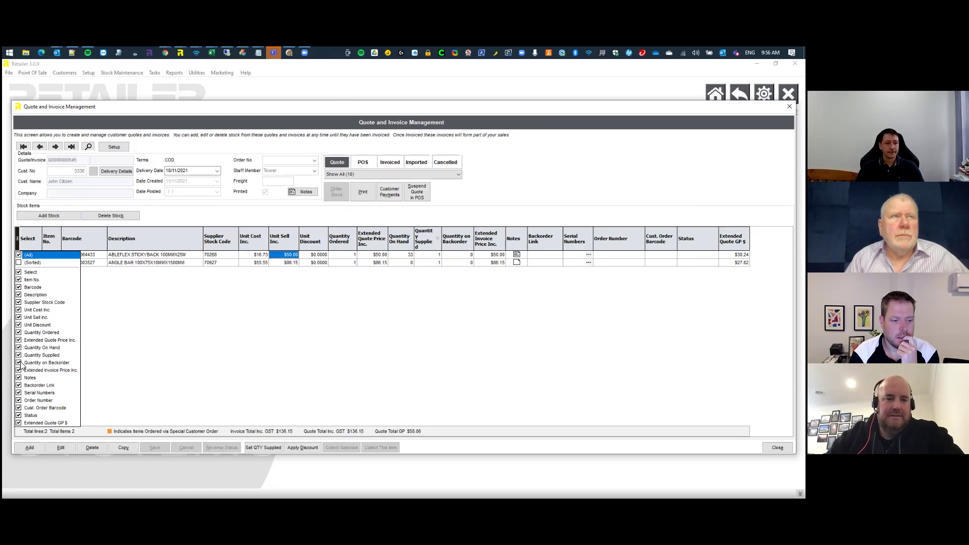
pyautogui.click(20, 310)
pyautogui.click(253, 342)
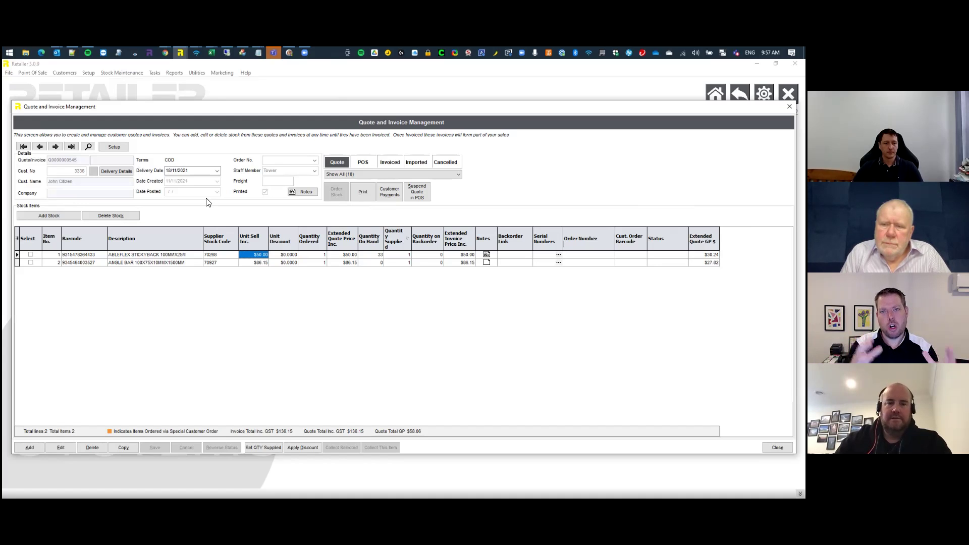
# Copy the current quote to a new quote and open the copy for editing.
pyautogui.click(123, 448)
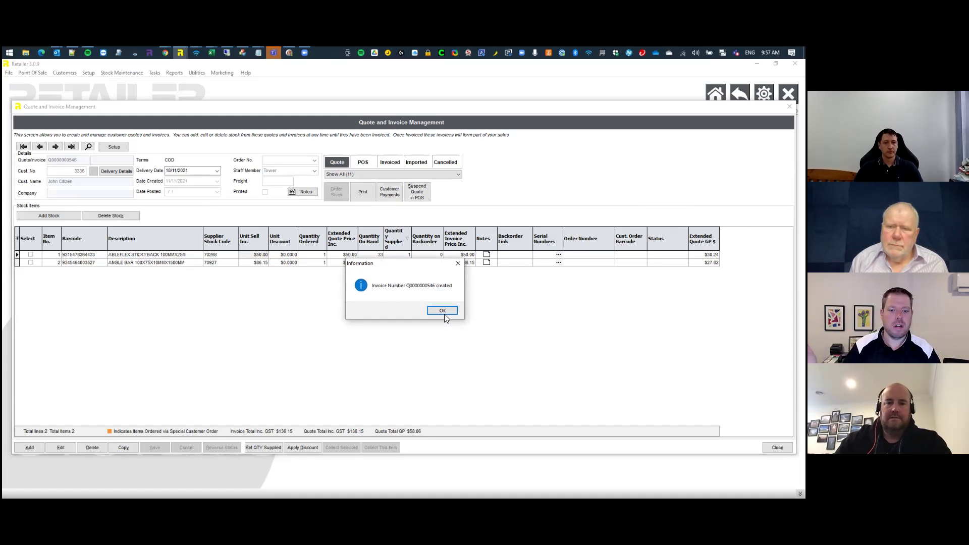
pyautogui.click(442, 311)
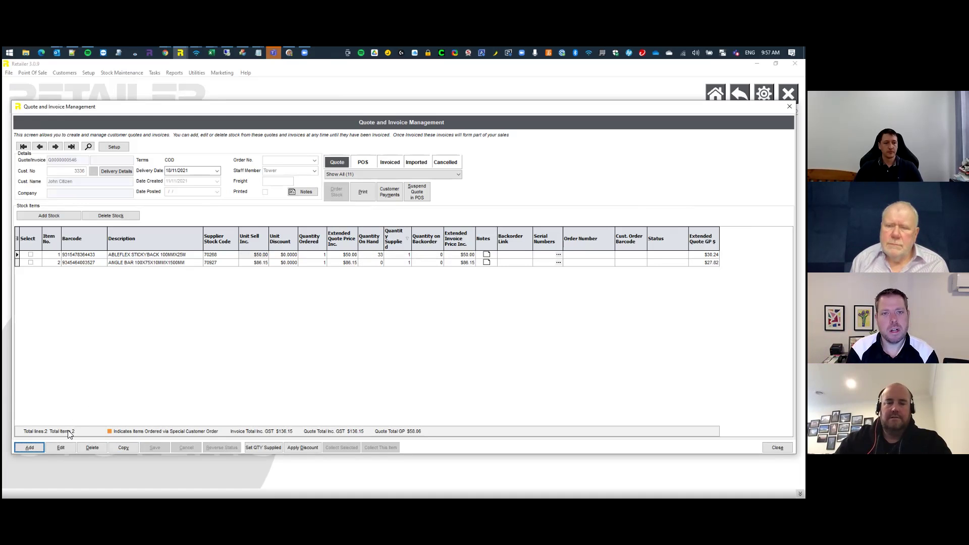
pyautogui.click(61, 447)
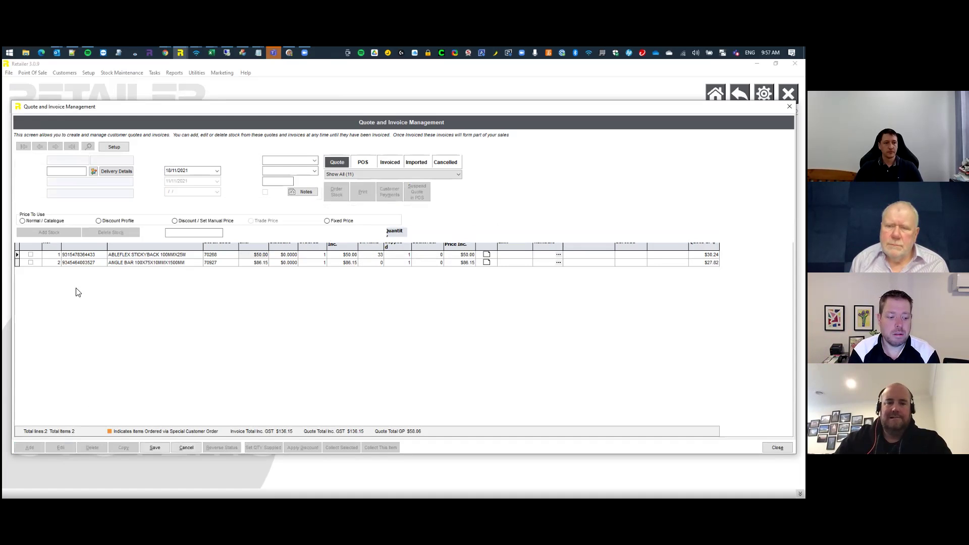
# Open the customer record linked to the copied quote, dismissing the warning, and close the record.
pyautogui.click(92, 172)
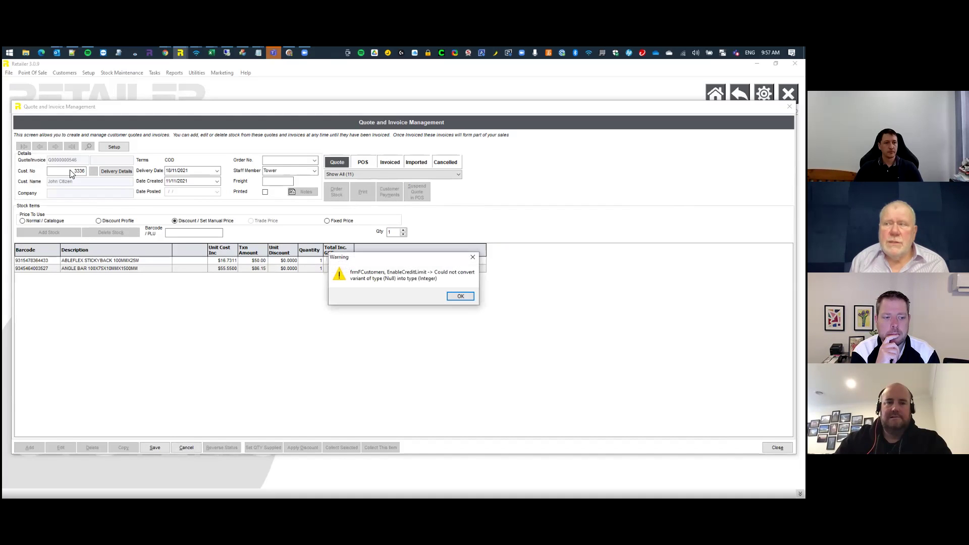
pyautogui.click(467, 297)
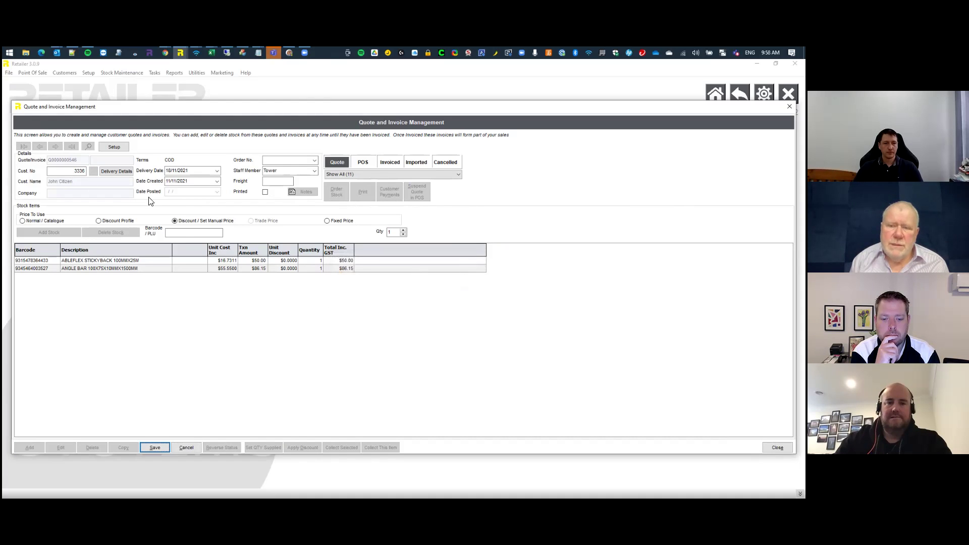
pyautogui.click(94, 174)
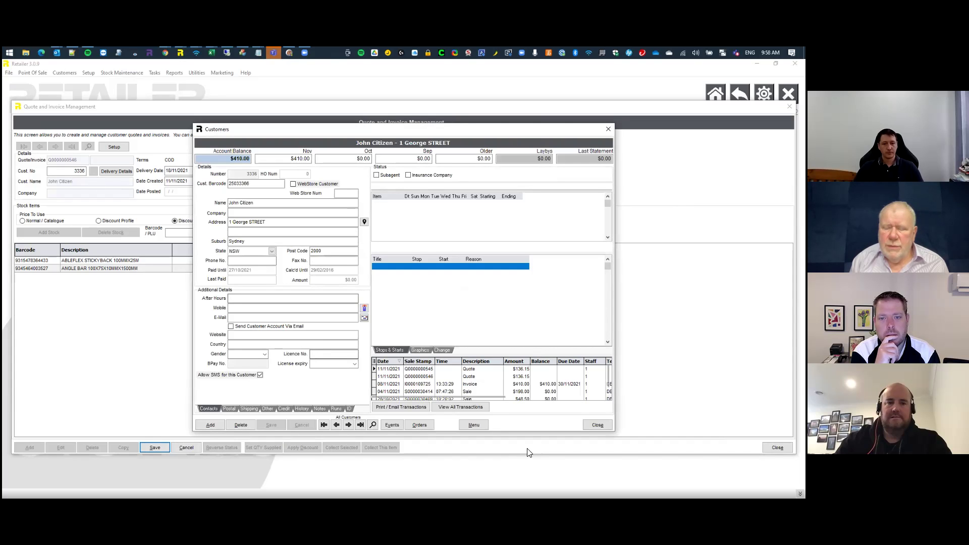
pyautogui.click(597, 425)
# Clear the copied quote's customer number, assign the second-to-last customer in the customer search list, and save the quote.
pyautogui.doubleClick(81, 171)
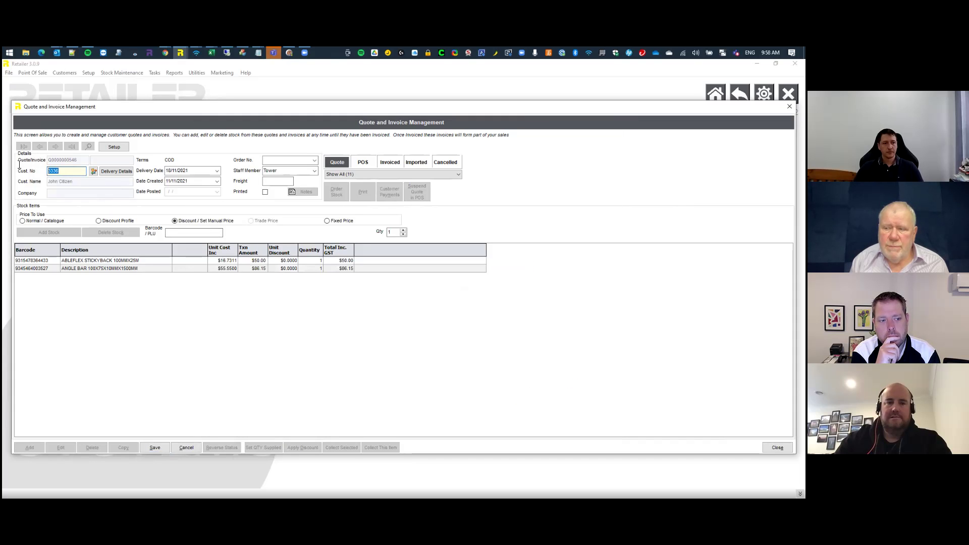
pyautogui.press('BackSpace')
pyautogui.press('Return')
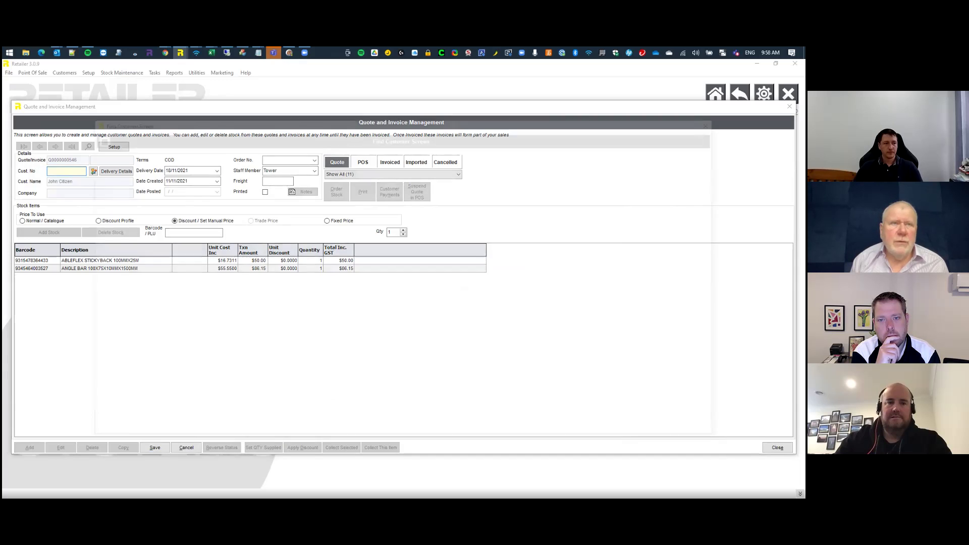
pyautogui.doubleClick(108, 243)
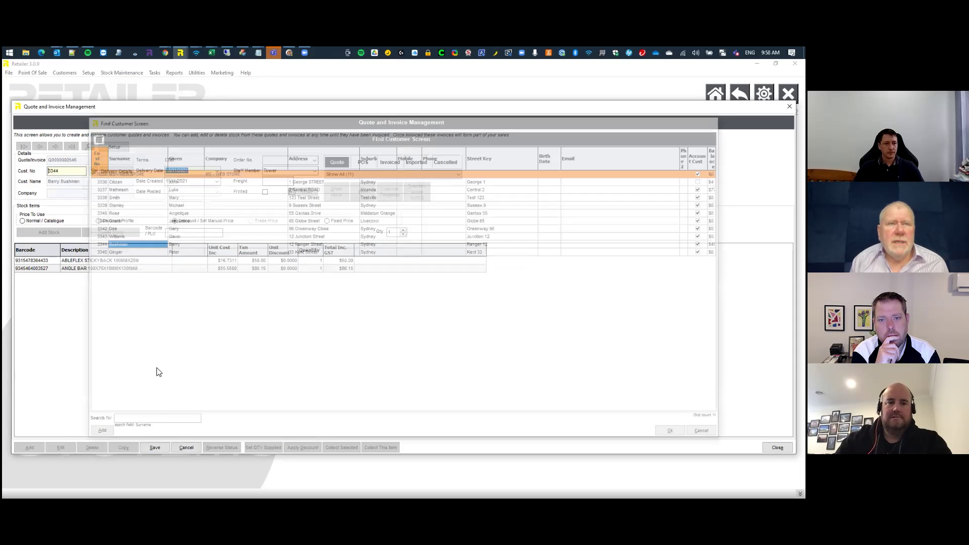
pyautogui.click(154, 448)
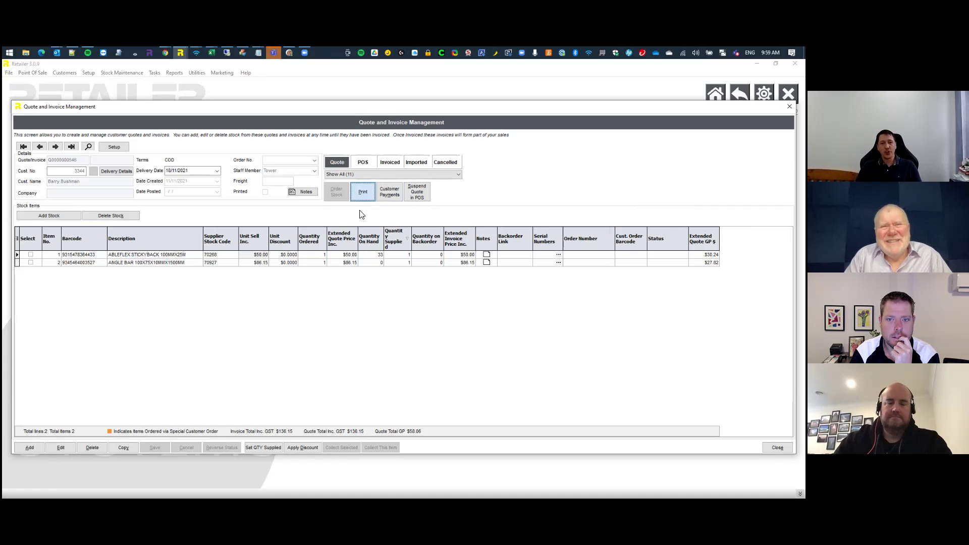
# Mark the current quote for invoicing in the print list, preview its tax invoice, and close the preview and print window.
pyautogui.click(363, 192)
pyautogui.click(307, 217)
pyautogui.click(308, 216)
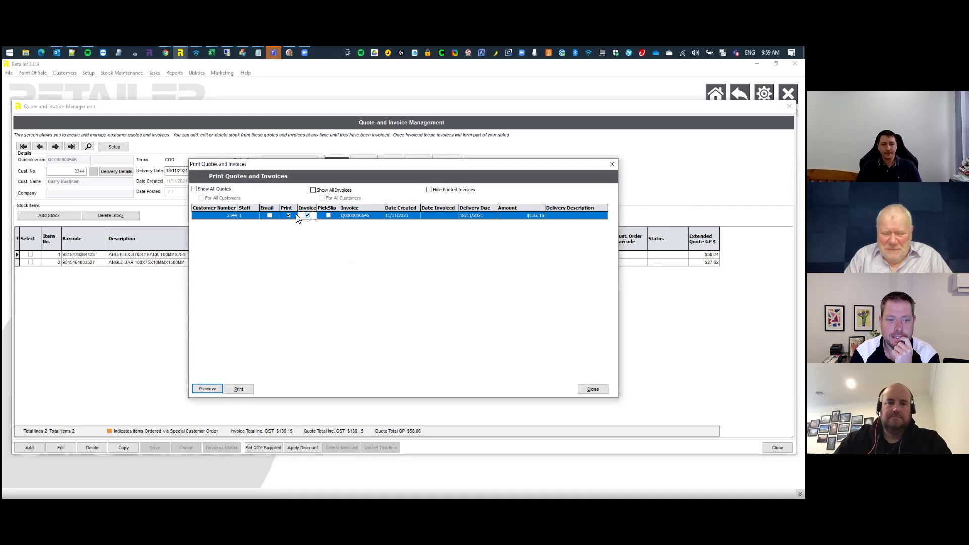
pyautogui.click(216, 388)
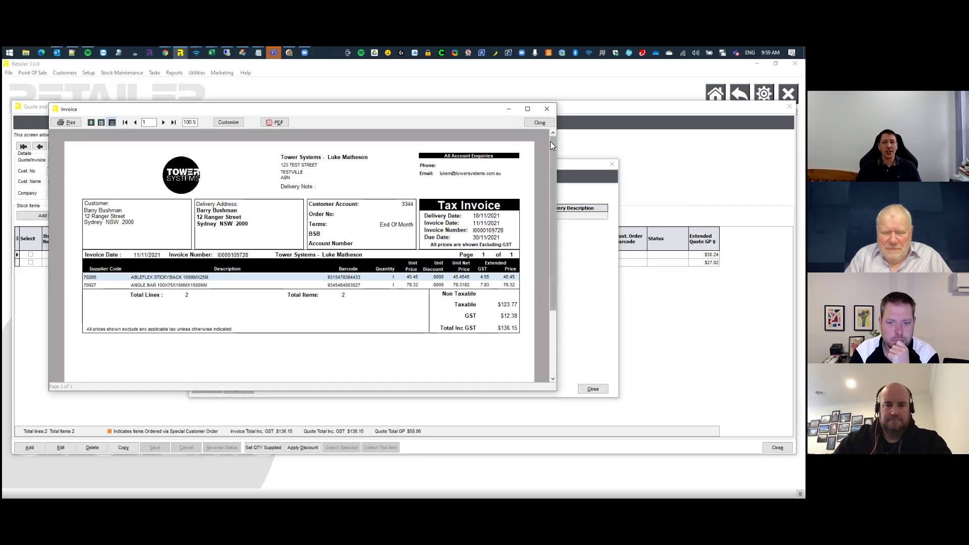
pyautogui.click(549, 124)
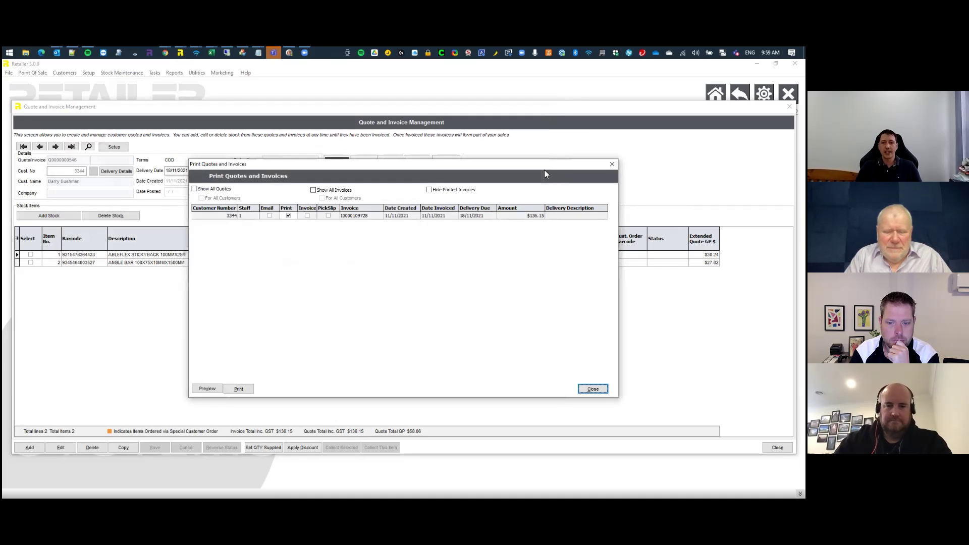
pyautogui.click(594, 389)
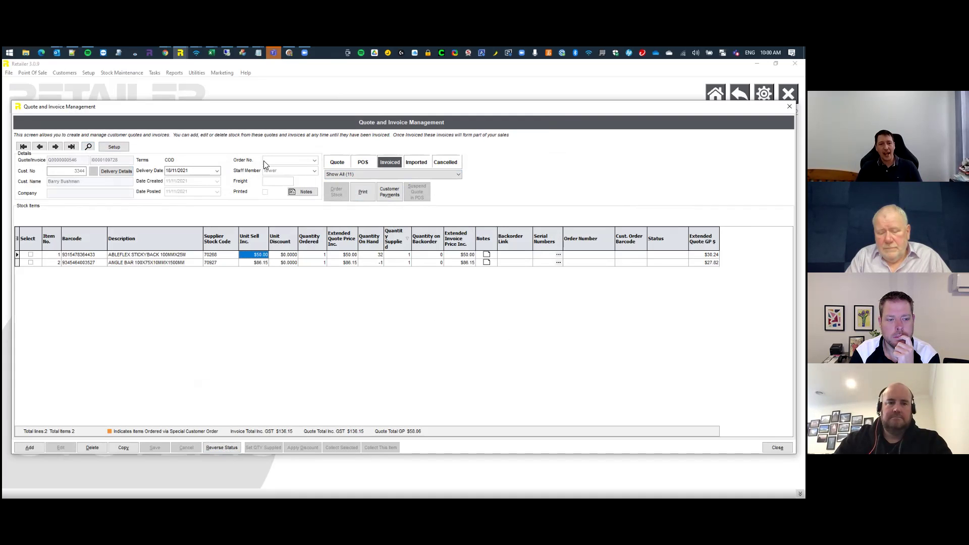
# List all of the current customer's invoices in the print window and close it.
pyautogui.click(363, 192)
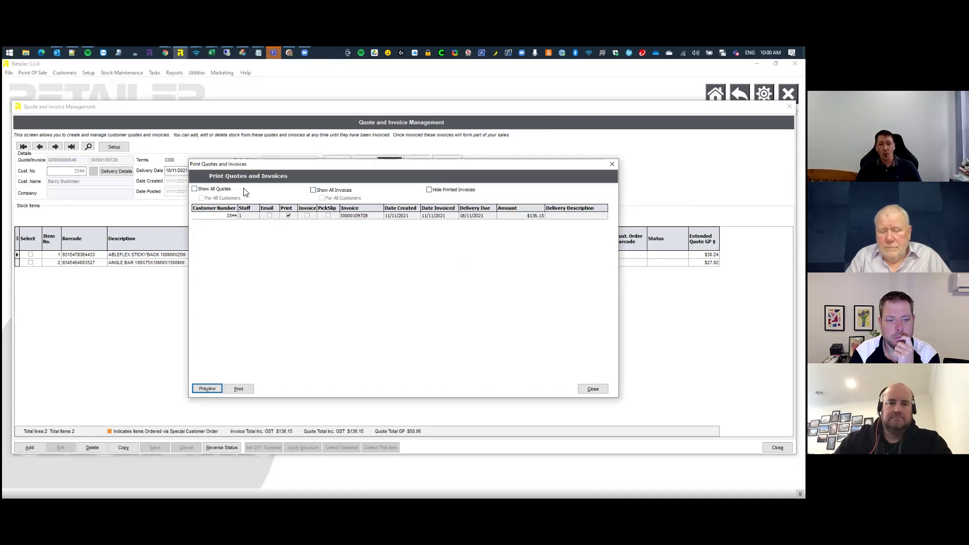
pyautogui.click(319, 192)
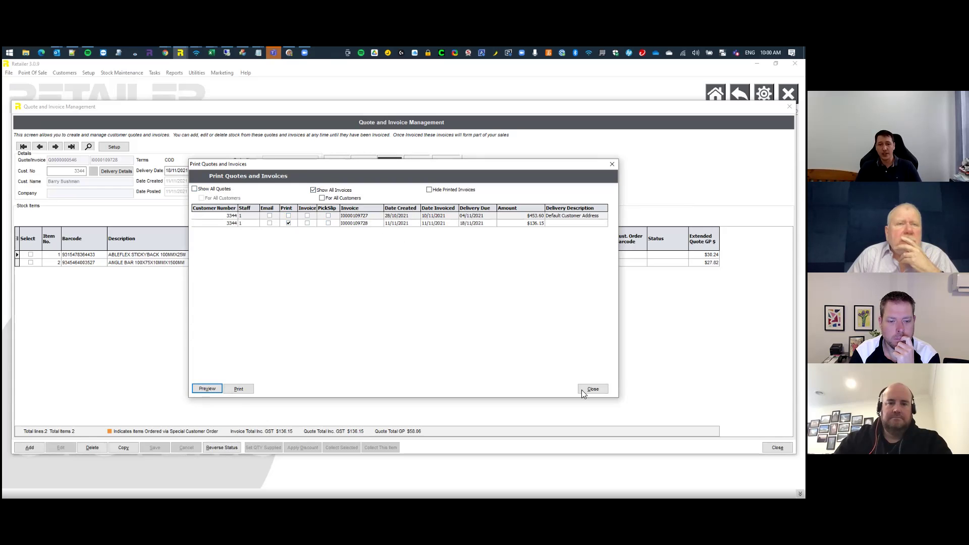
pyautogui.click(602, 388)
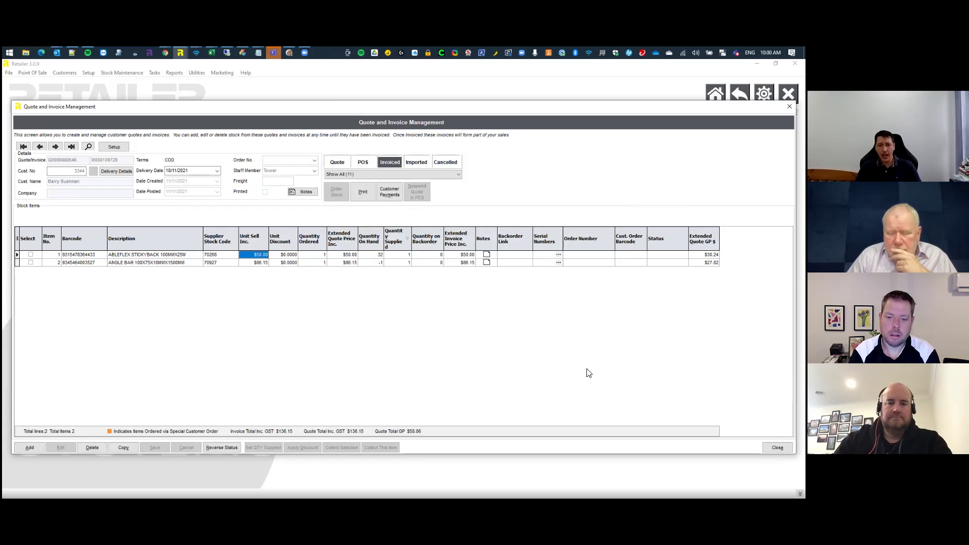
# Review the customer's outstanding invoices in the customer payments window and close it without paying.
pyautogui.click(384, 190)
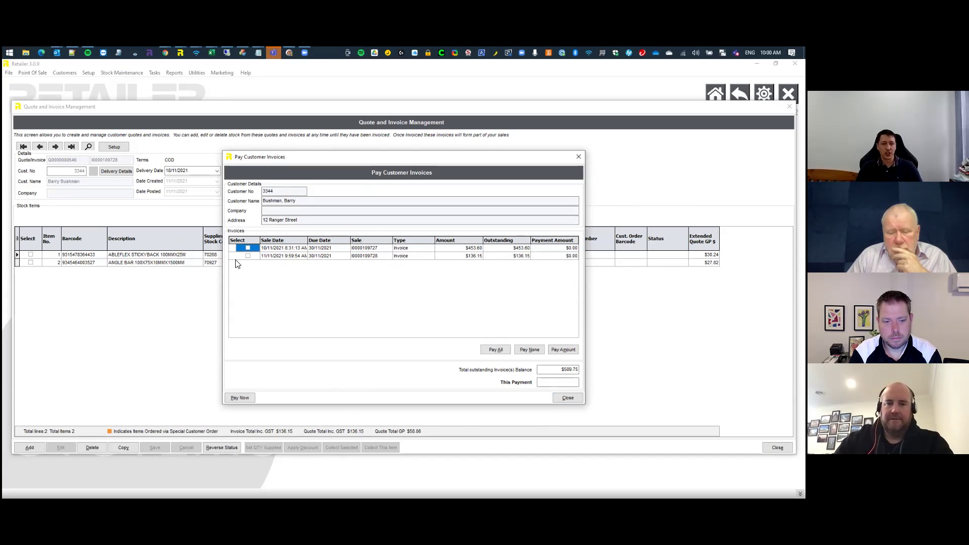
pyautogui.click(568, 399)
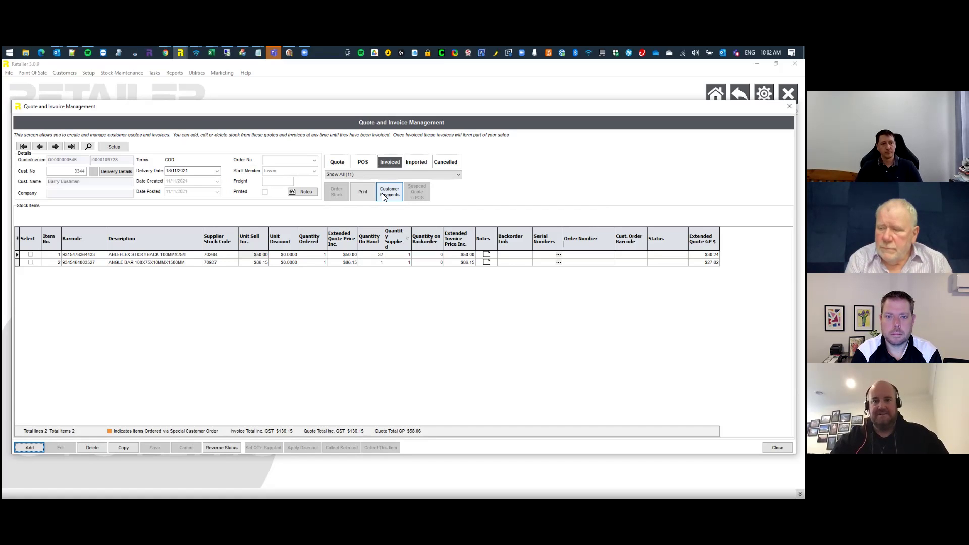
# Browse the quote and invoice records to the invoiced one containing River Rock 20MM Bulka Bag and Ricoat.
pyautogui.click(56, 147)
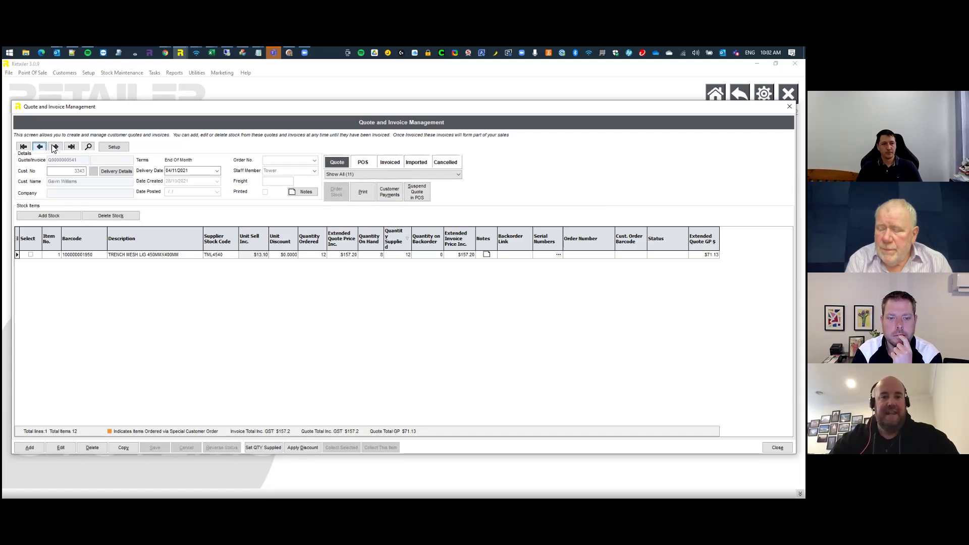
pyautogui.click(40, 147)
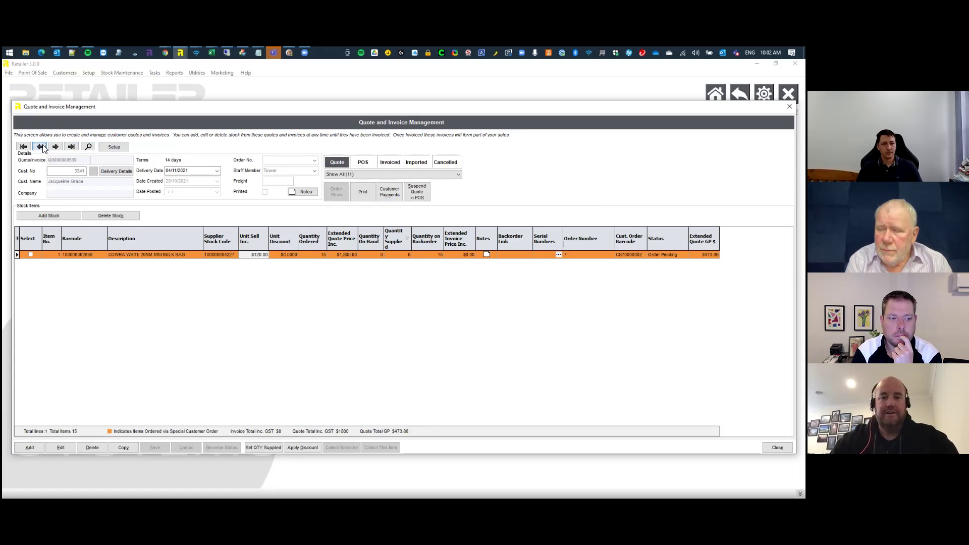
pyautogui.click(42, 147)
pyautogui.click(42, 148)
pyautogui.click(43, 148)
pyautogui.click(46, 147)
pyautogui.click(56, 147)
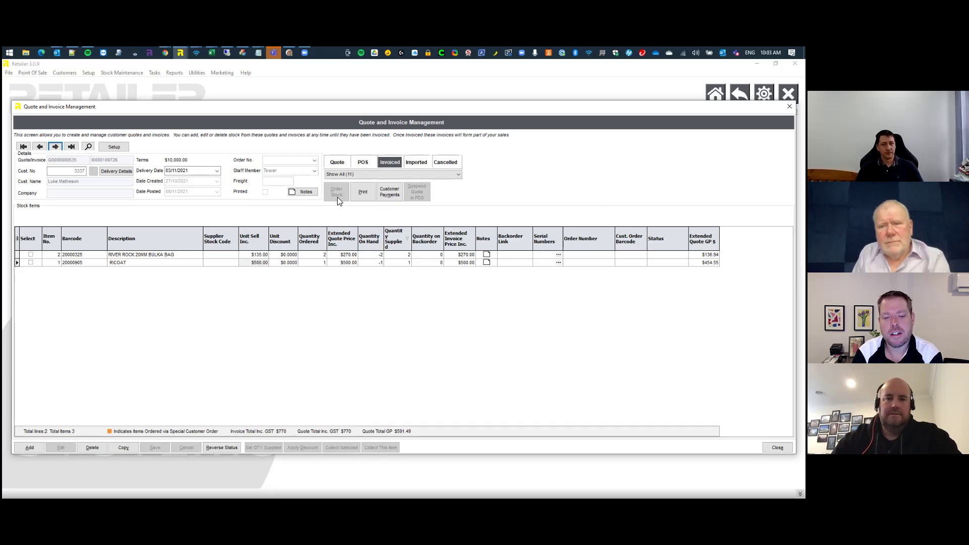
# List all customers' quotes for printing, filter them by delivery due date 18/11/2021, clear the filter, and close the print window.
pyautogui.click(364, 193)
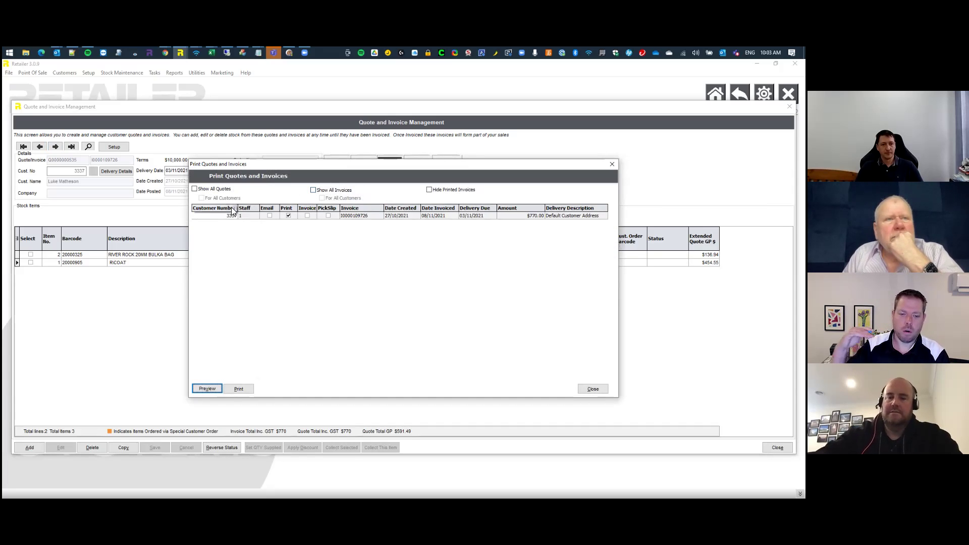
pyautogui.click(222, 190)
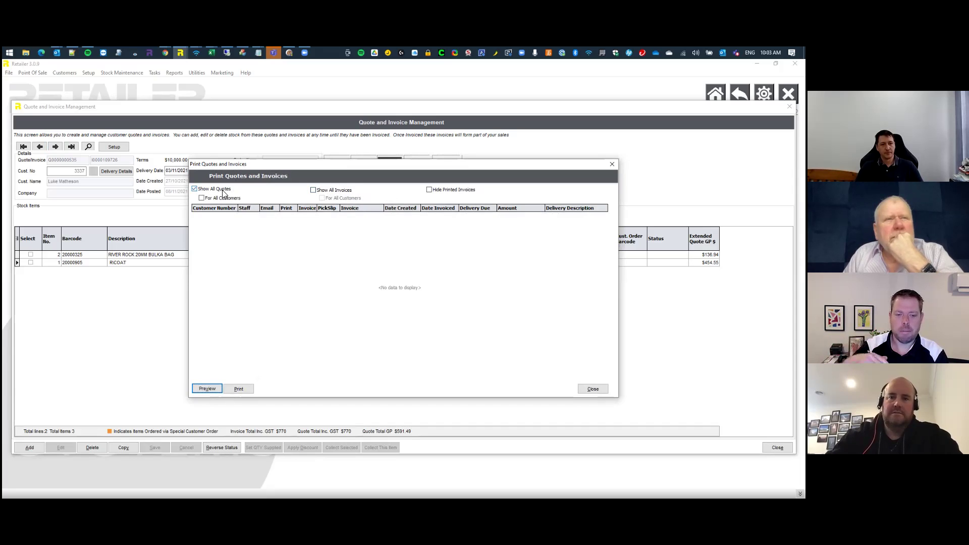
pyautogui.click(226, 201)
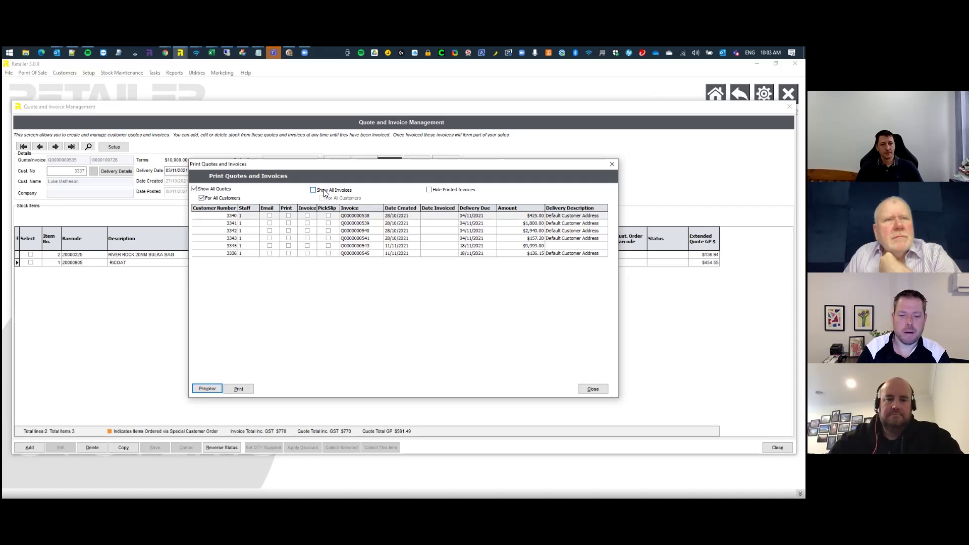
pyautogui.click(493, 208)
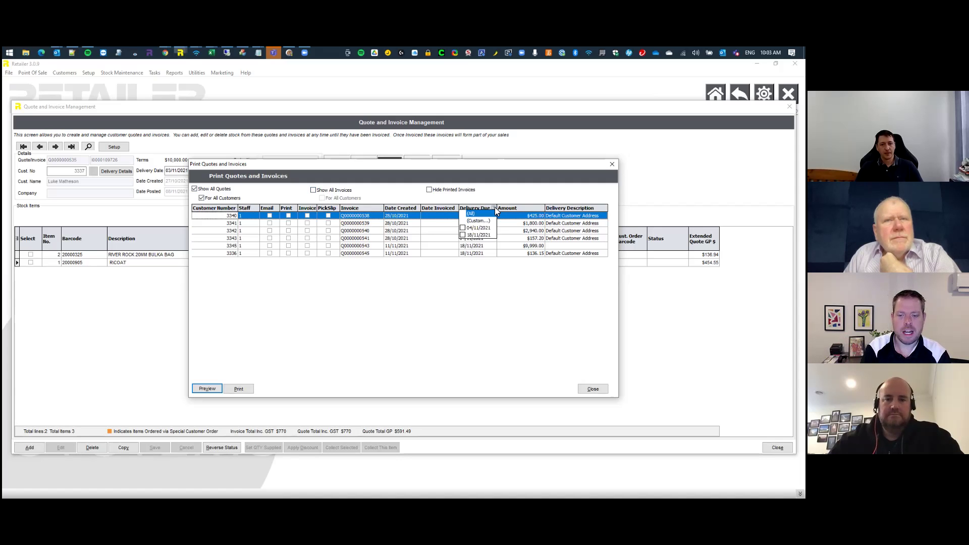
pyautogui.click(478, 235)
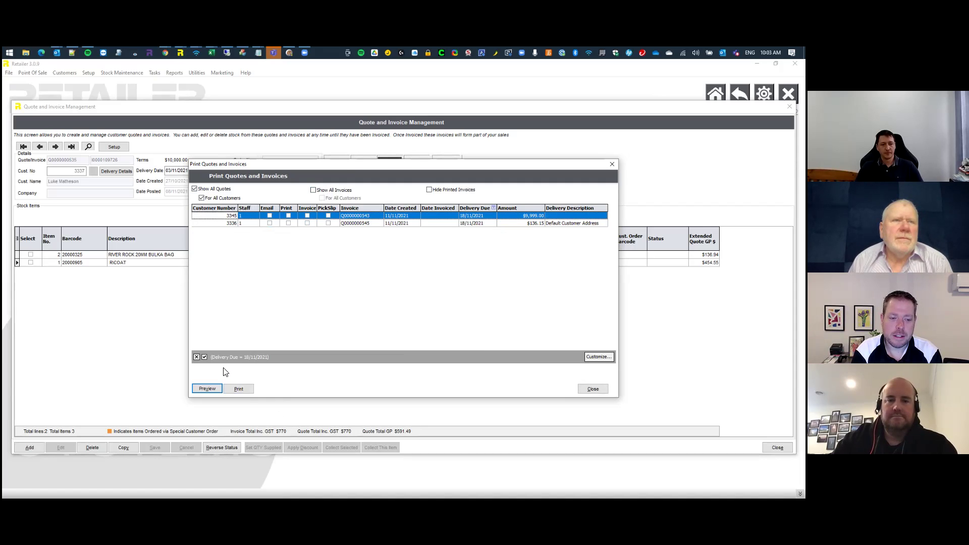
pyautogui.click(197, 357)
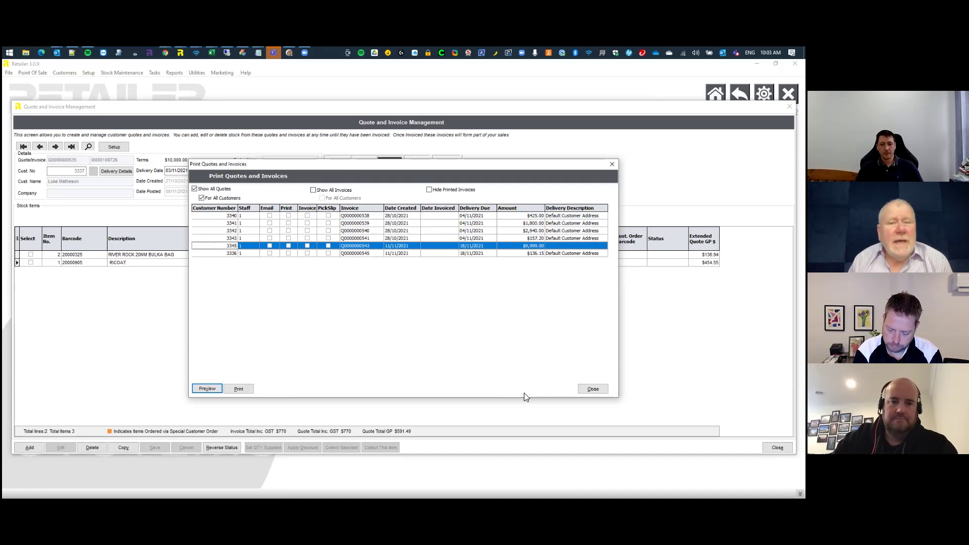
pyautogui.click(593, 389)
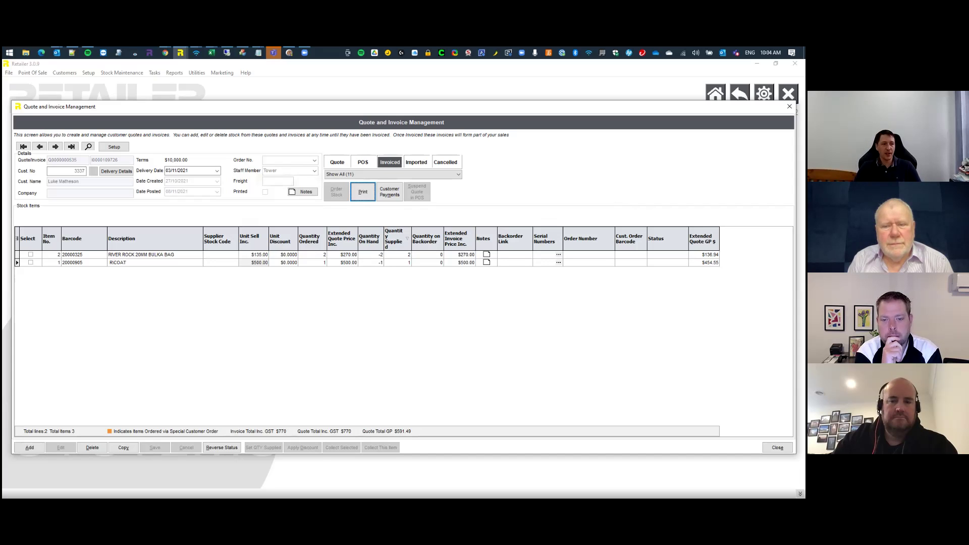
# Browse forward to the cancelled Recycled Agg bulk bag record and return to the invoiced River Rock record.
pyautogui.click(56, 147)
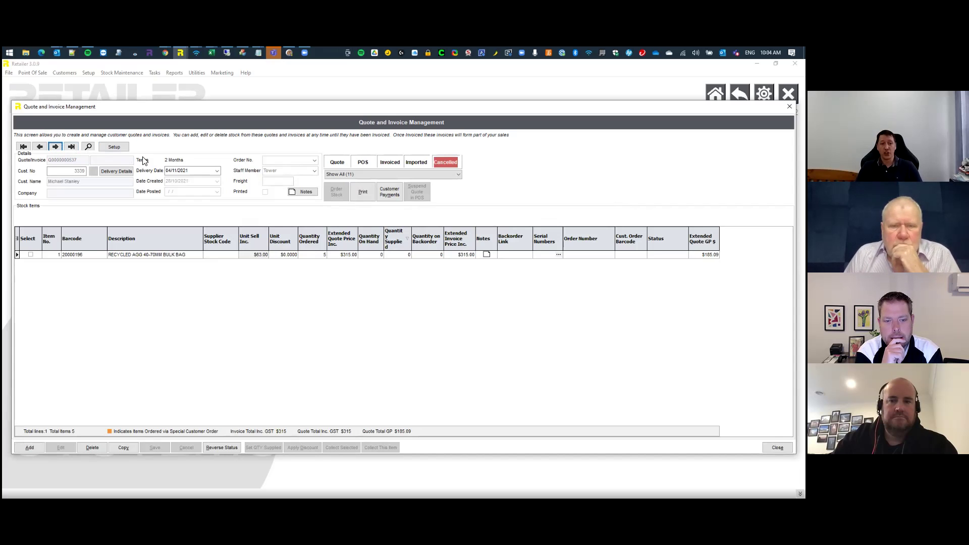
pyautogui.click(40, 147)
pyautogui.click(41, 147)
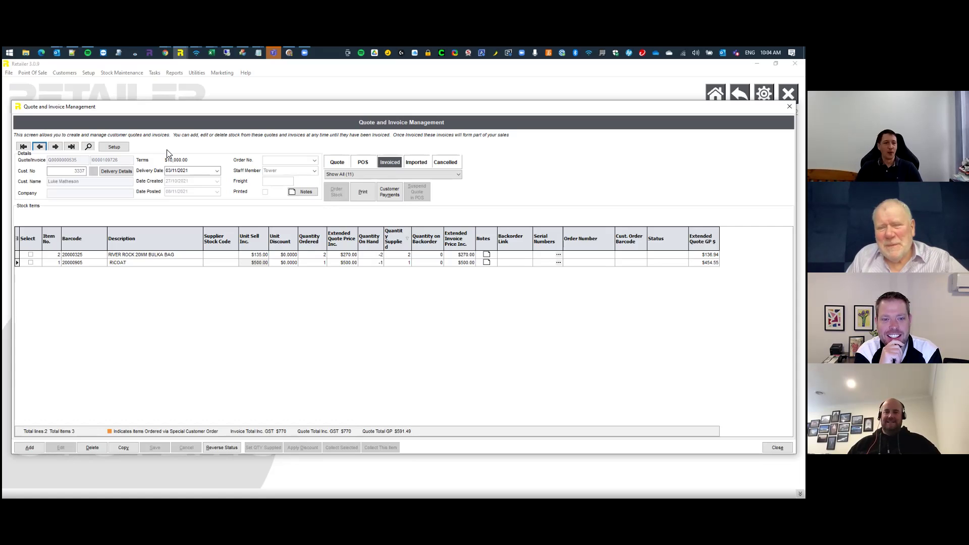
# Include cancelled records in the customer invoice search list, review the list, and cancel the search.
pyautogui.click(89, 146)
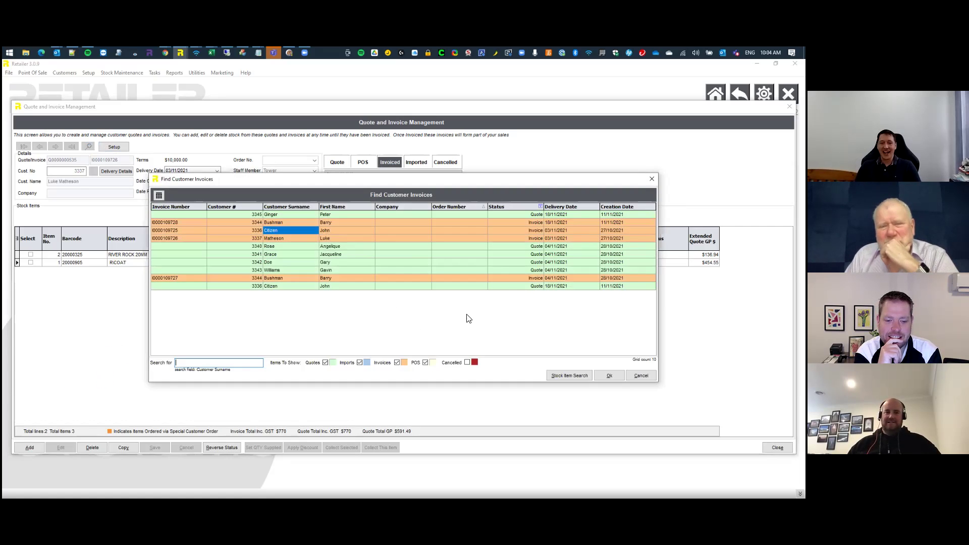
pyautogui.click(467, 363)
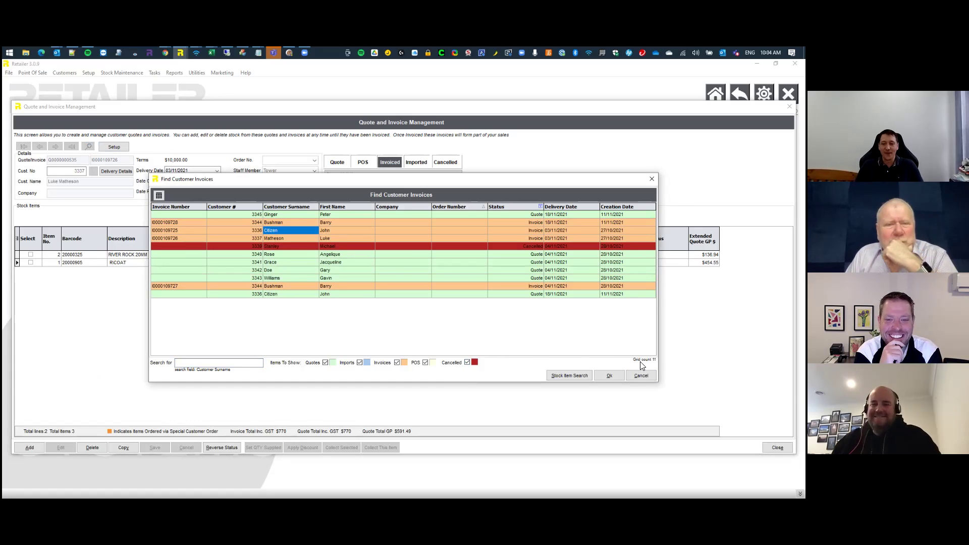
pyautogui.click(644, 378)
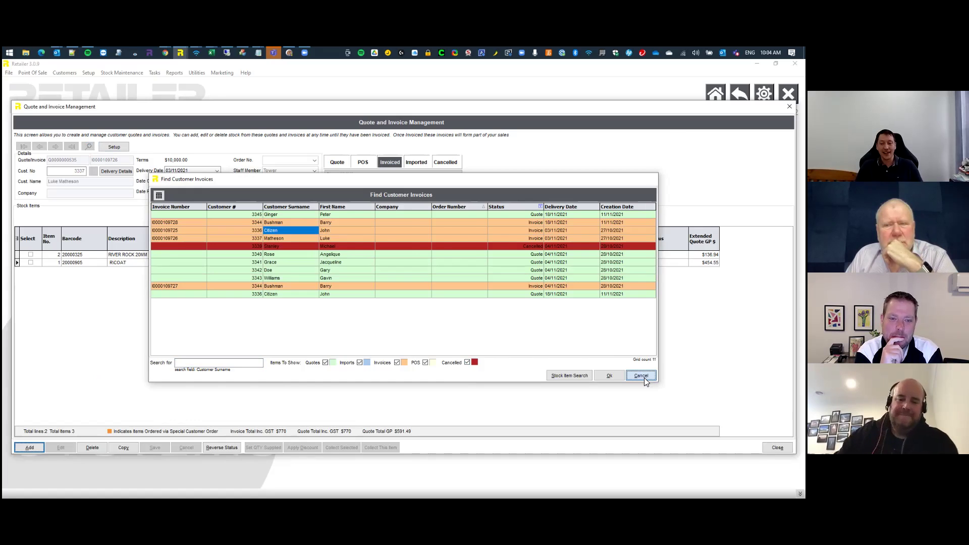